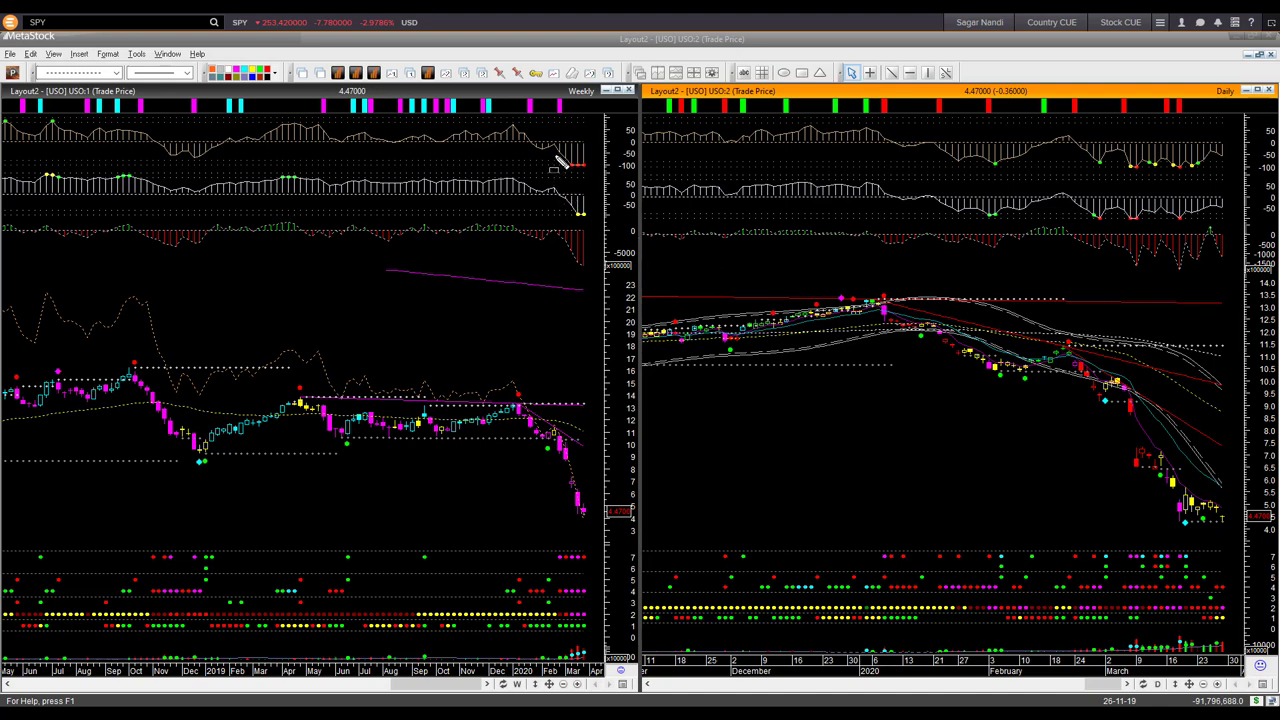
# On the weekly USO chart, box the latest readings of the upper two oscillators and of signal rows 7, 4 and 2.
pyautogui.moveTo(555, 156); pyautogui.dragTo(592, 222)
pyautogui.moveTo(552, 585); pyautogui.dragTo(599, 598)
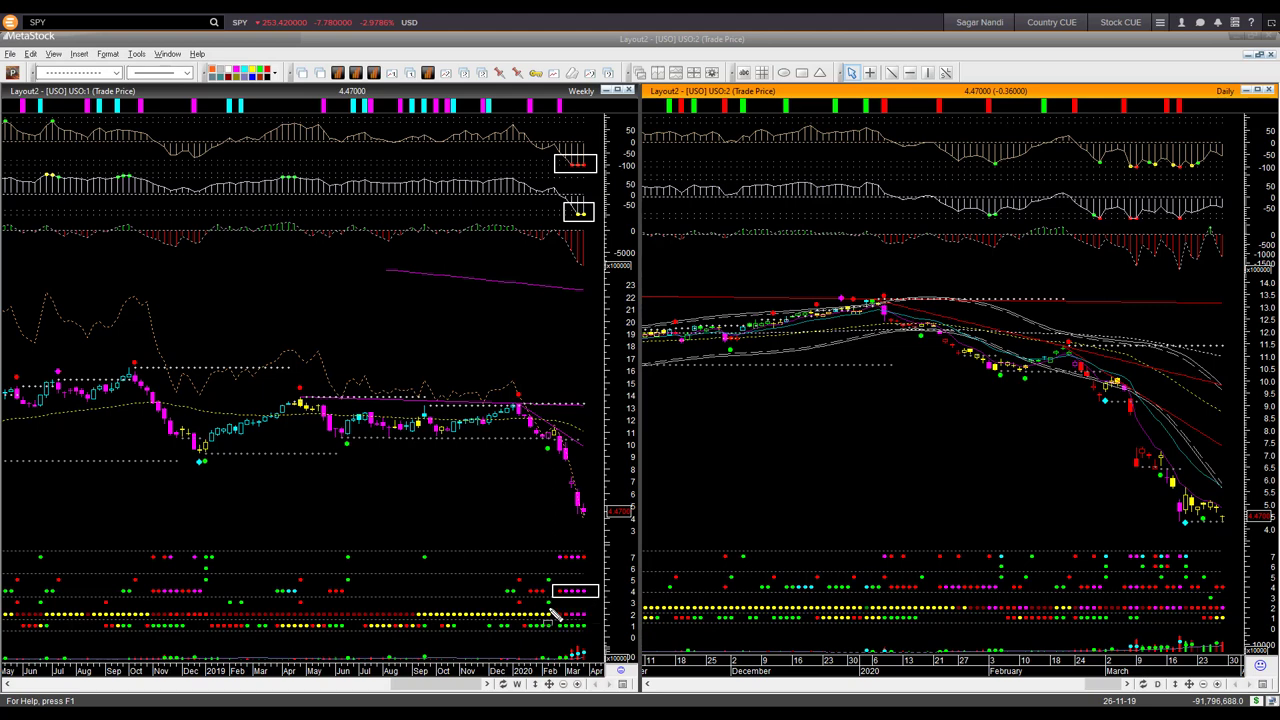
pyautogui.moveTo(548, 606); pyautogui.dragTo(601, 618)
pyautogui.moveTo(553, 549); pyautogui.dragTo(597, 572)
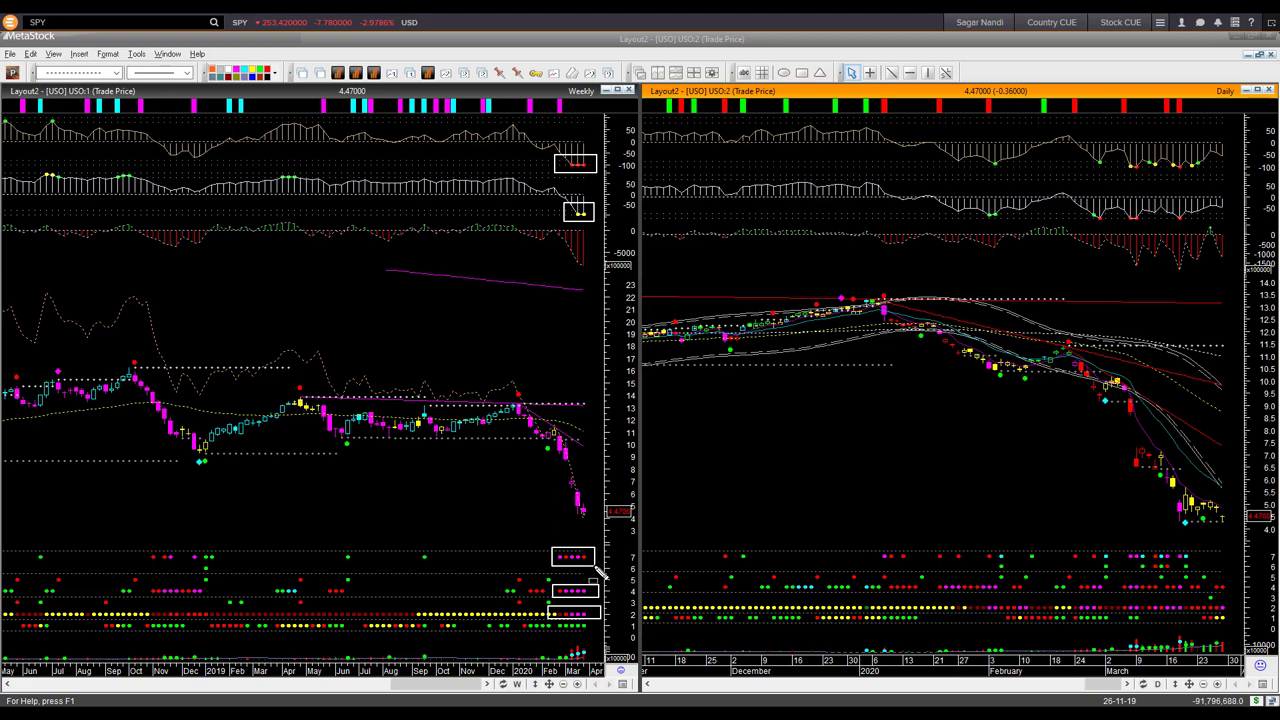
# Draw arrows along the weekly USO price drop and at signal row 7, and box the March candles on the daily USO chart.
pyautogui.moveTo(553, 453); pyautogui.dragTo(568, 514)
pyautogui.moveTo(598, 532); pyautogui.dragTo(588, 549)
pyautogui.moveTo(1116, 448); pyautogui.dragTo(1244, 546)
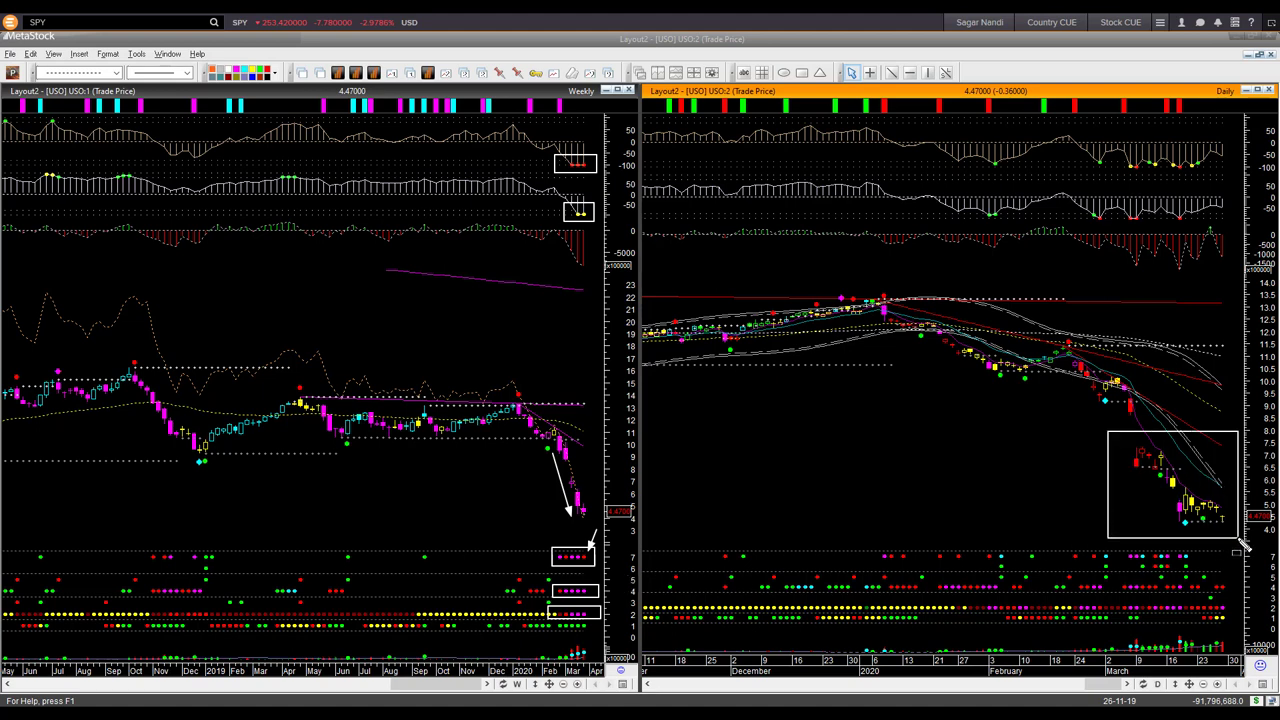
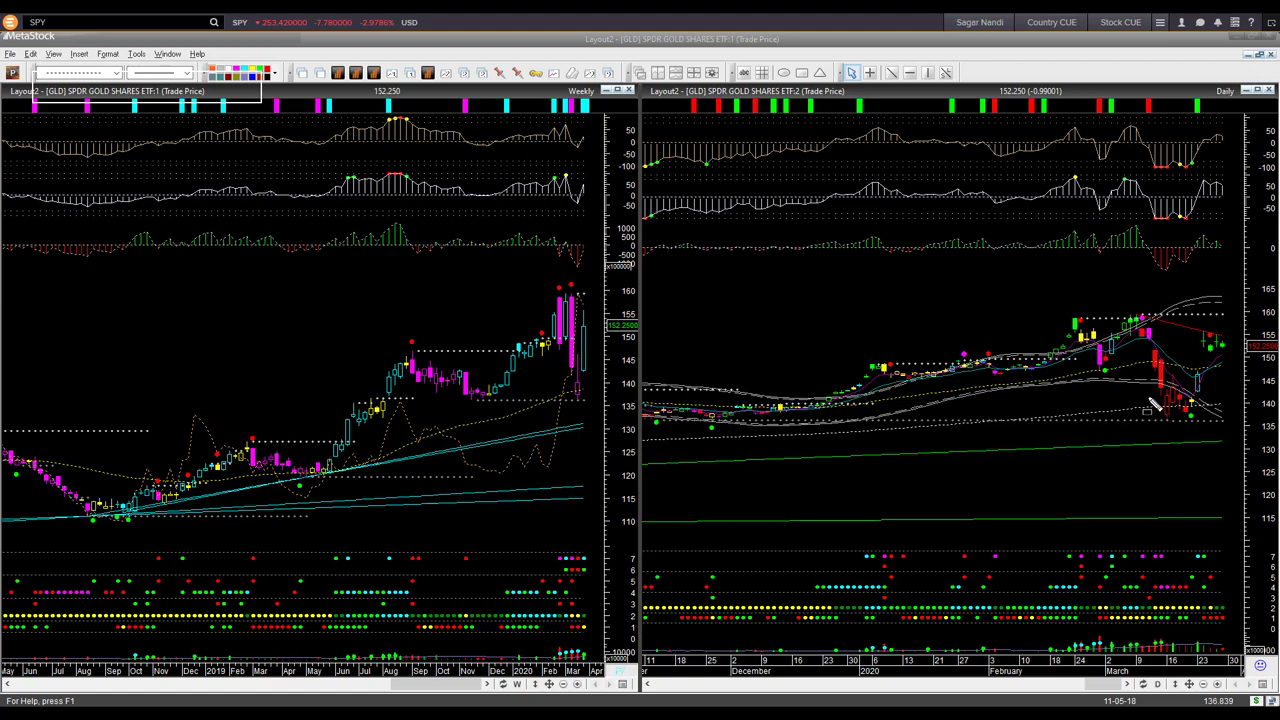
# On the daily GLD chart, box the mid-March low and the latest candles, and draw arrows marking the rebound and the sideways levels.
pyautogui.moveTo(1148, 392); pyautogui.dragTo(1214, 433)
pyautogui.moveTo(1200, 399); pyautogui.dragTo(1212, 358)
pyautogui.moveTo(1198, 380); pyautogui.dragTo(1247, 380)
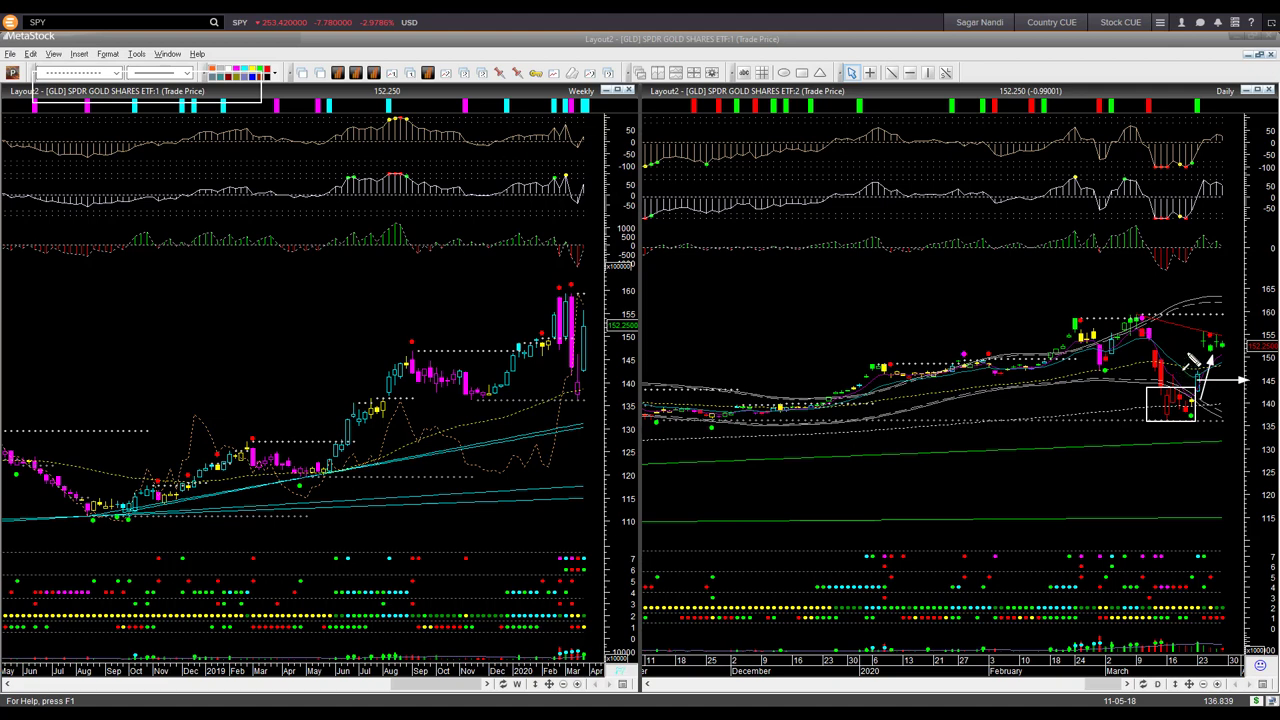
pyautogui.moveTo(1187, 385); pyautogui.dragTo(1196, 344)
pyautogui.moveTo(1196, 324)
pyautogui.mouseDown()
pyautogui.moveTo(1211, 354)
pyautogui.moveTo(1236, 360)
pyautogui.mouseUp()
pyautogui.moveTo(1171, 321)
pyautogui.mouseDown()
pyautogui.moveTo(1231, 349)
pyautogui.moveTo(1240, 316)
pyautogui.mouseUp()
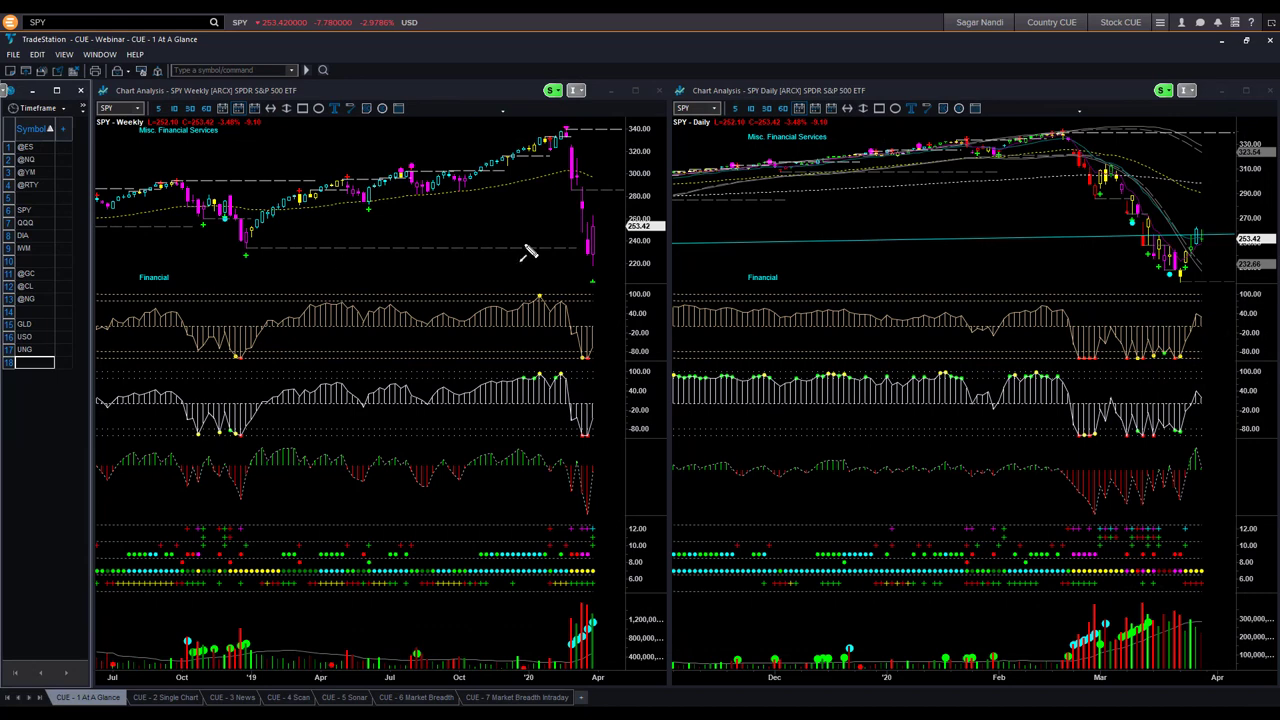
# Compress the weekly SPY chart's price scale and mark its 2020 peak with a box and arrows for the rally and the drop.
pyautogui.moveTo(651, 185); pyautogui.dragTo(636, 213)
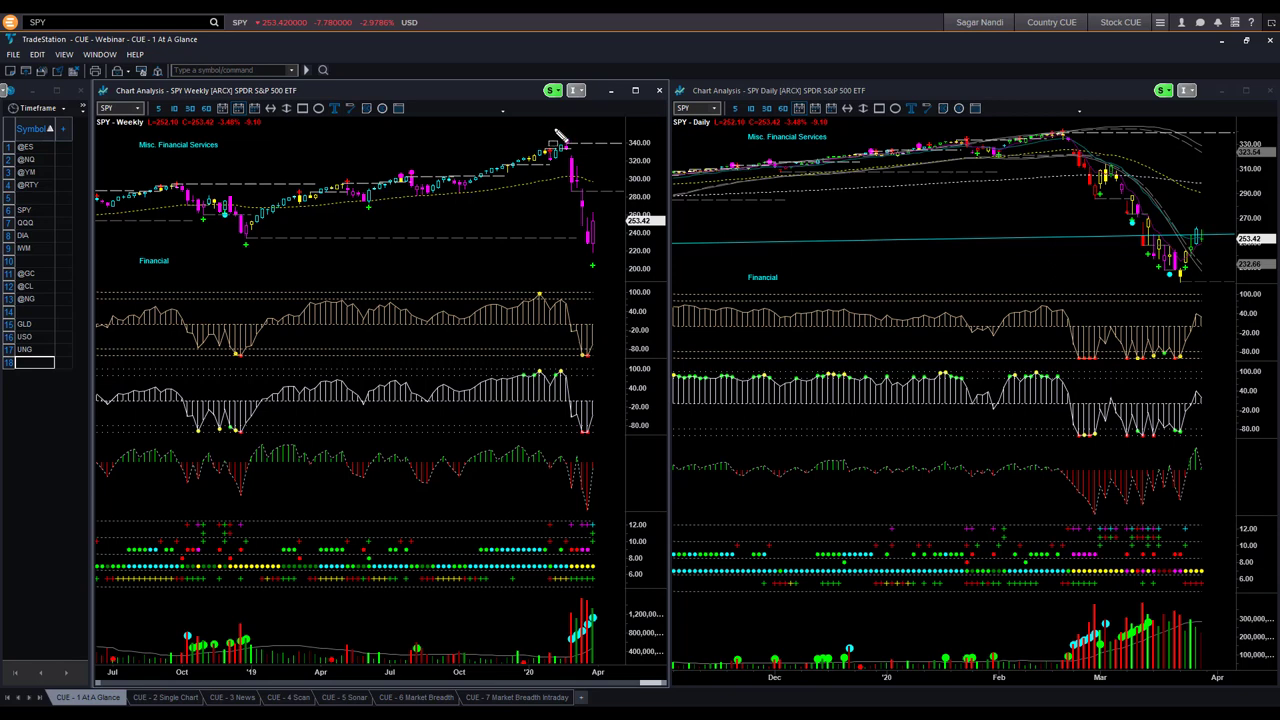
pyautogui.moveTo(558, 129); pyautogui.dragTo(575, 153)
pyautogui.moveTo(458, 201)
pyautogui.mouseDown()
pyautogui.moveTo(572, 163)
pyautogui.moveTo(579, 247)
pyautogui.mouseUp()
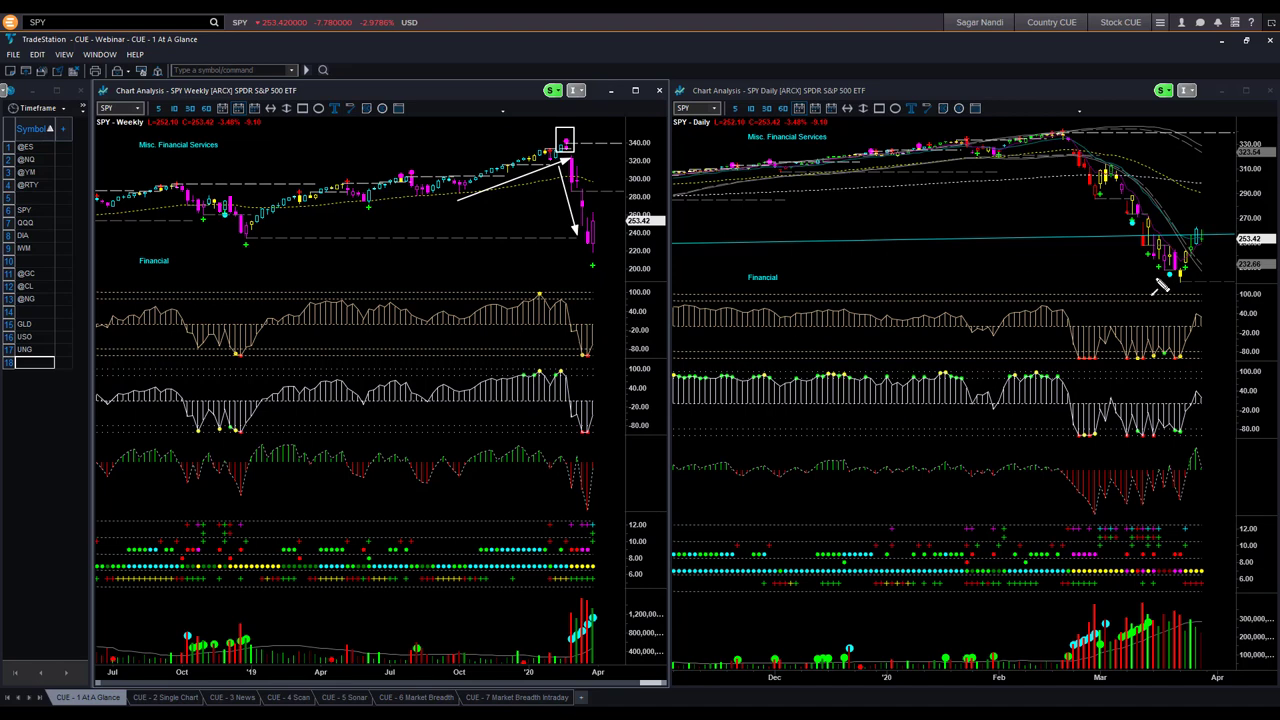
# Mark the decline, the March low and the rebound on the daily SPY chart with arrows, and clear all drawings.
pyautogui.moveTo(1088, 282); pyautogui.dragTo(1163, 277)
pyautogui.moveTo(1044, 156)
pyautogui.mouseDown()
pyautogui.moveTo(1140, 264)
pyautogui.moveTo(1170, 270)
pyautogui.mouseUp()
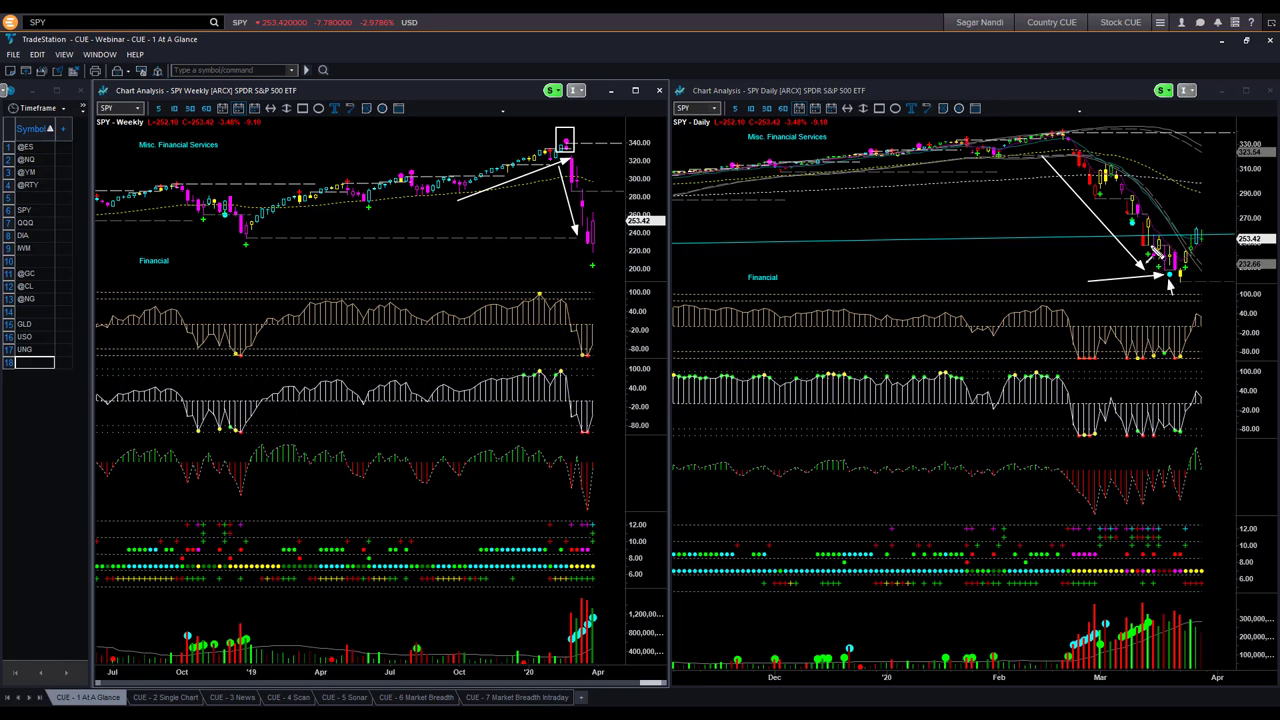
pyautogui.moveTo(1130, 180)
pyautogui.mouseDown()
pyautogui.moveTo(1188, 262)
pyautogui.moveTo(1186, 288)
pyautogui.mouseUp()
pyautogui.moveTo(1184, 280); pyautogui.dragTo(1215, 248)
pyautogui.press('Escape')
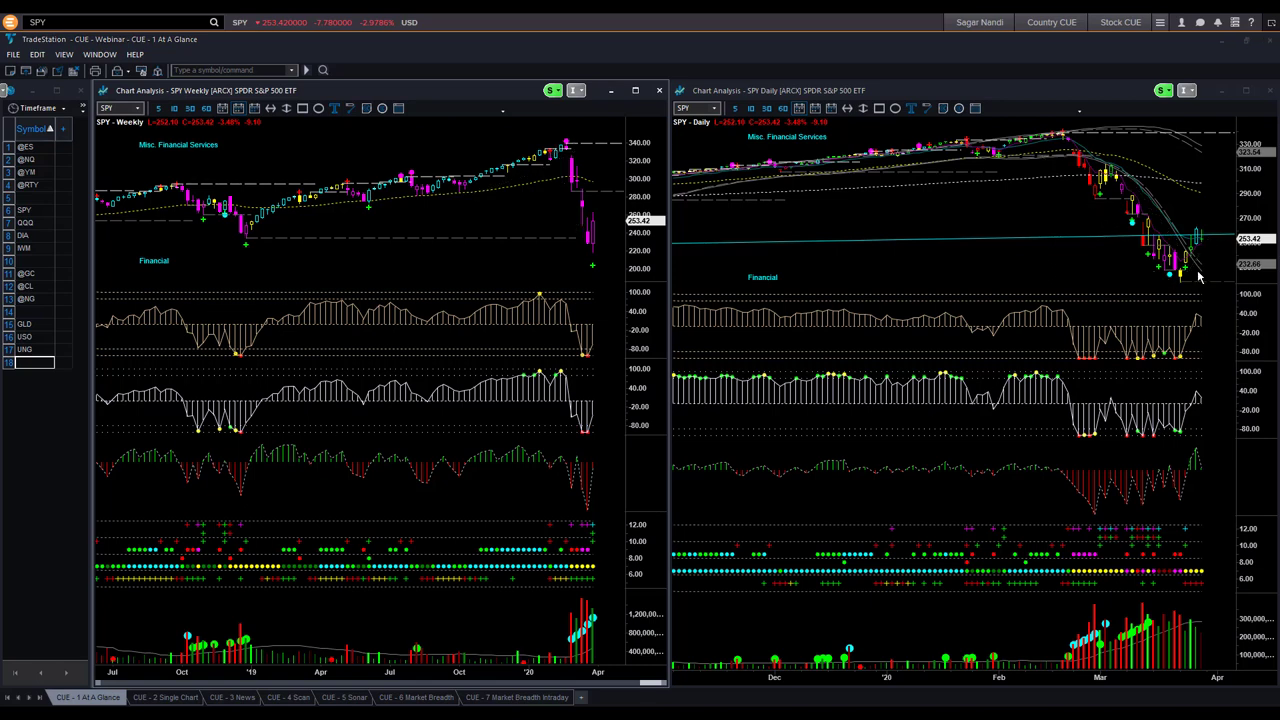
# Draw arrows at the latest candles on the weekly and daily SPY charts, with sideways and downward arrows on the daily chart.
pyautogui.moveTo(622, 203); pyautogui.dragTo(598, 229)
pyautogui.moveTo(1208, 232)
pyautogui.mouseDown()
pyautogui.moveTo(1246, 231)
pyautogui.moveTo(1210, 214)
pyautogui.moveTo(1205, 229)
pyautogui.mouseUp()
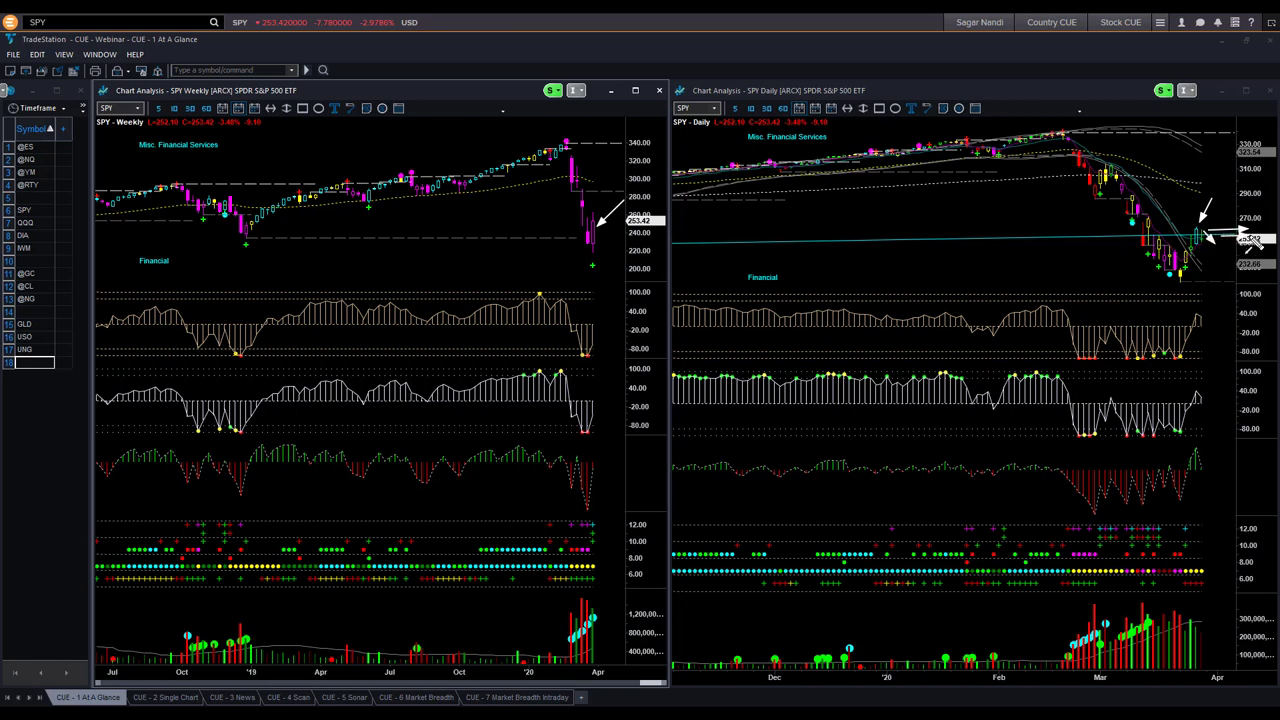
pyautogui.moveTo(1232, 290)
pyautogui.mouseDown()
pyautogui.moveTo(1210, 250)
pyautogui.moveTo(1218, 267)
pyautogui.mouseUp()
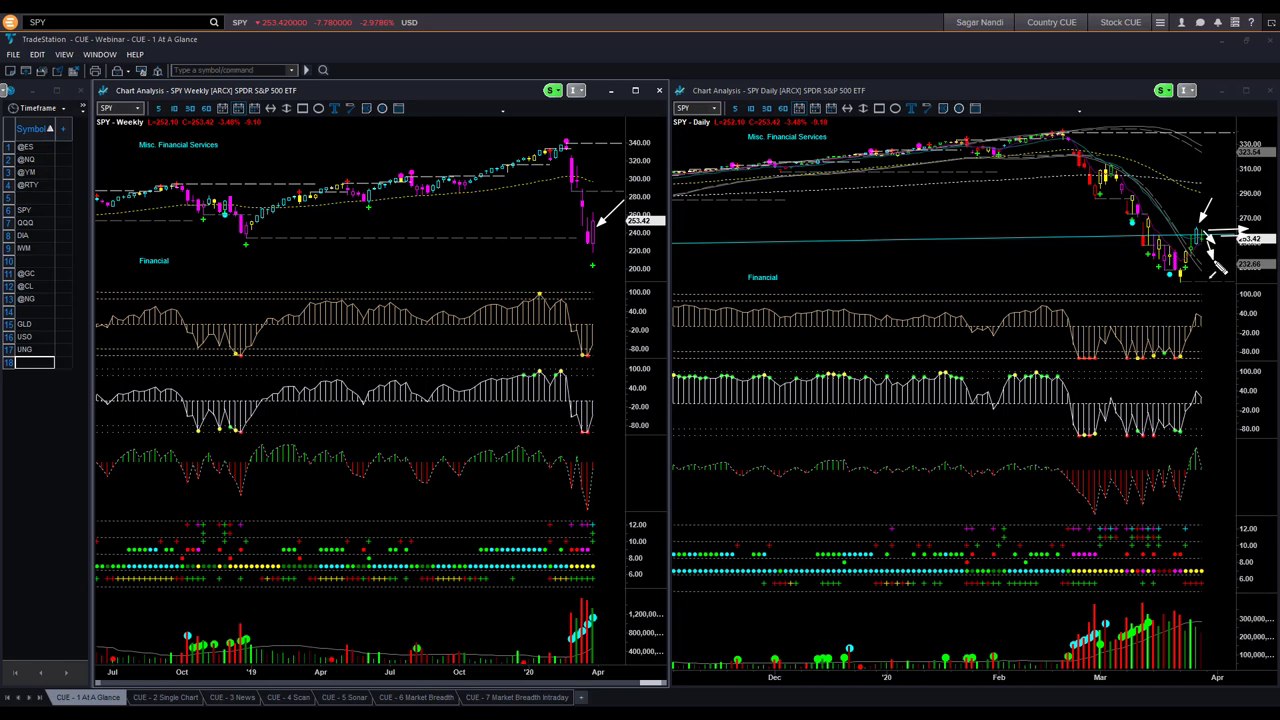
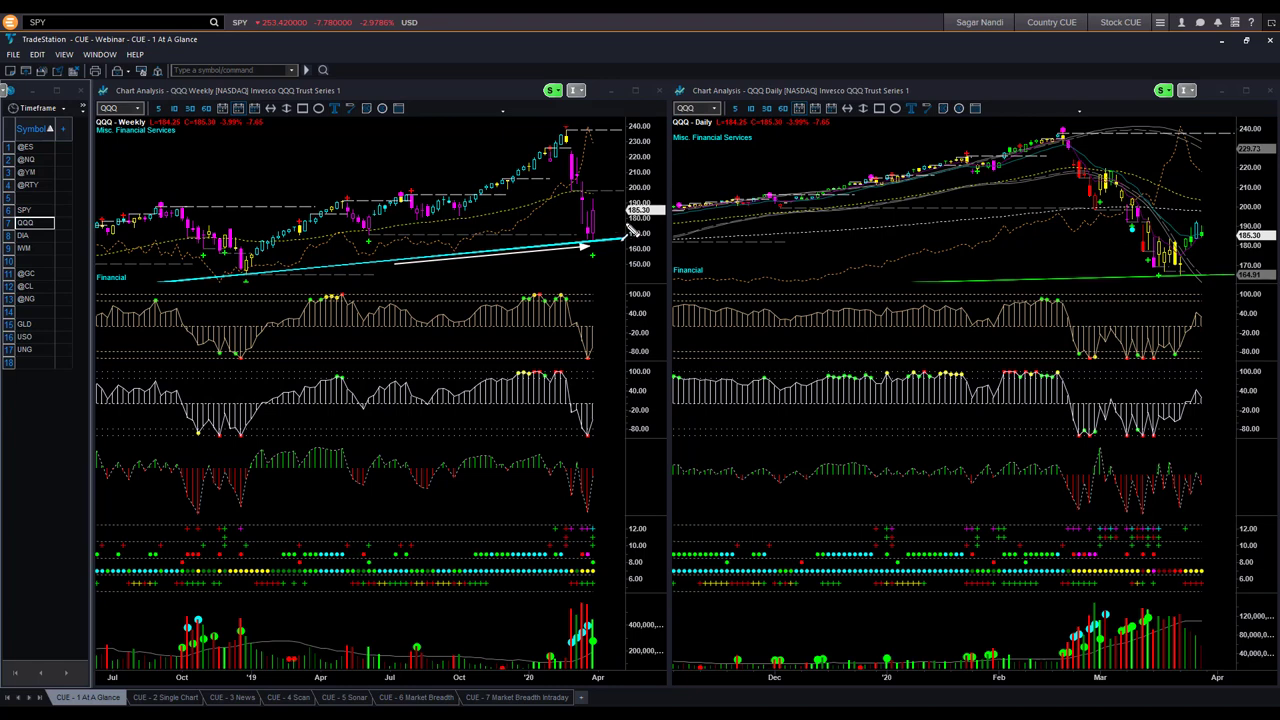
# Mark the trendline support, latest candles and March rebound on both QQQ charts with arrows, and box the daily histogram's March bars.
pyautogui.moveTo(627, 218); pyautogui.dragTo(600, 216)
pyautogui.moveTo(1120, 282); pyautogui.dragTo(1226, 278)
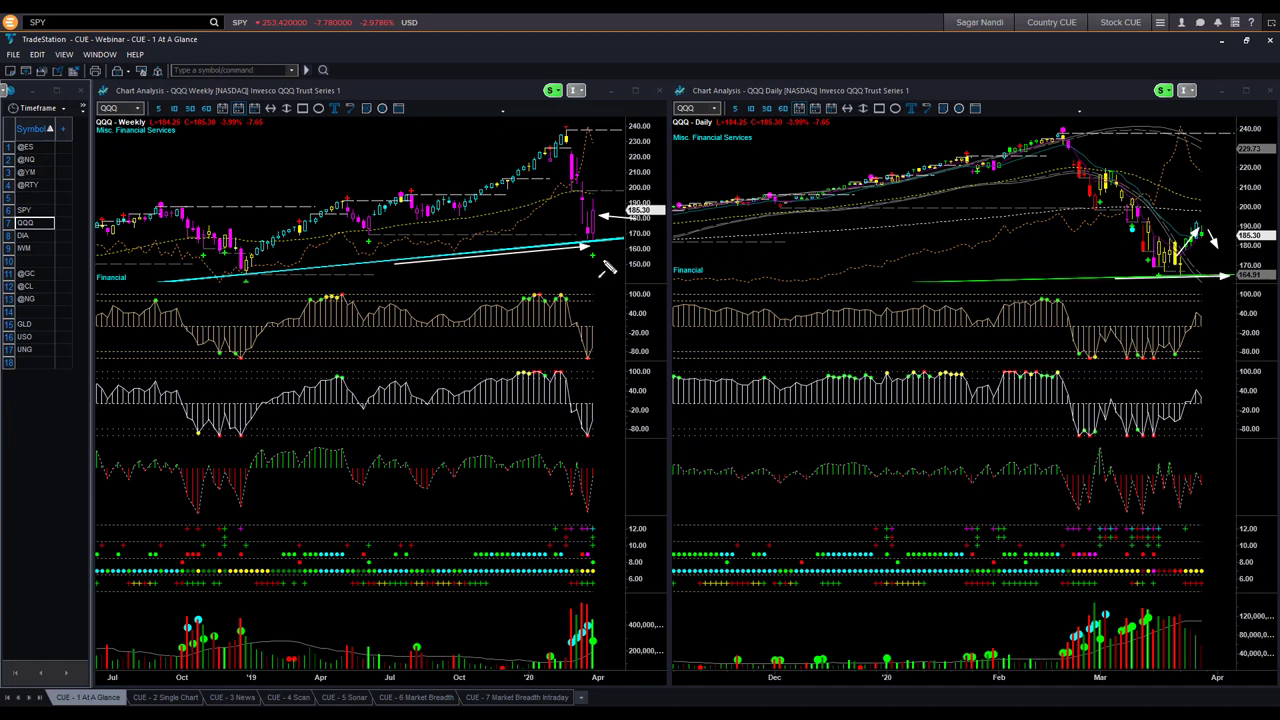
pyautogui.moveTo(588, 246); pyautogui.dragTo(622, 238)
pyautogui.moveTo(1158, 262); pyautogui.dragTo(1193, 228)
pyautogui.moveTo(1134, 474); pyautogui.dragTo(1237, 516)
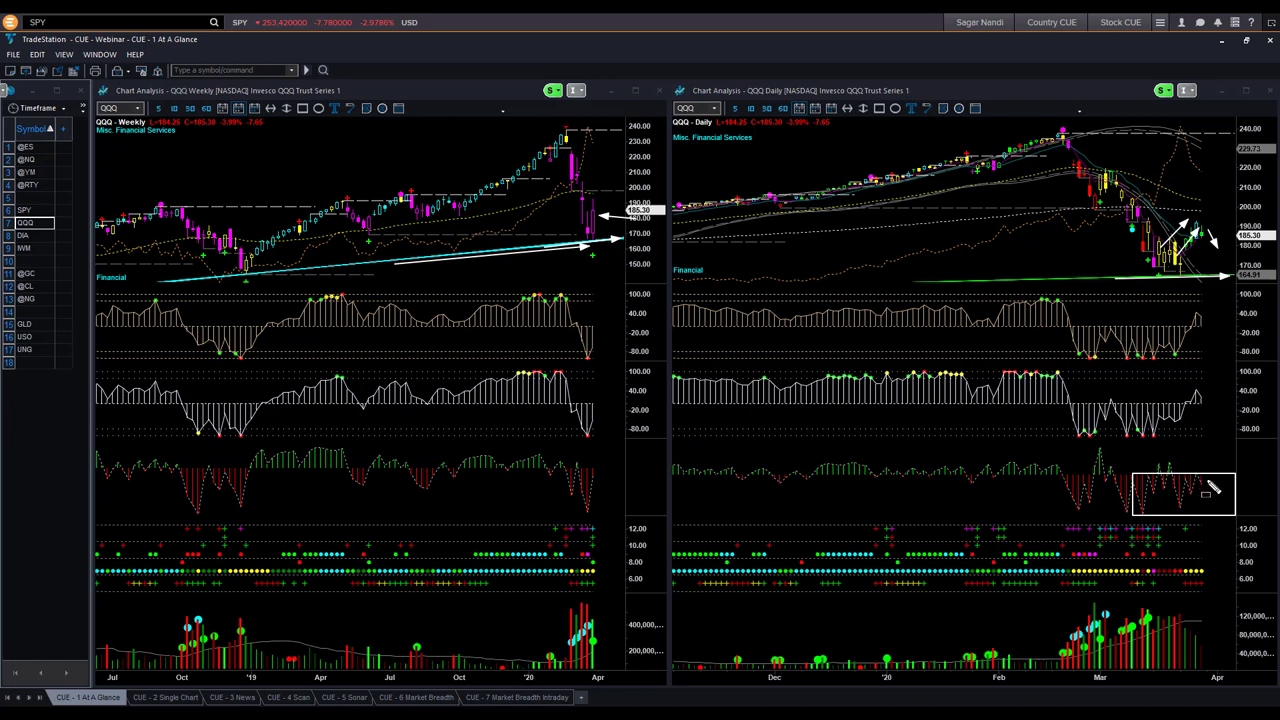
pyautogui.moveTo(1177, 457); pyautogui.dragTo(1221, 502)
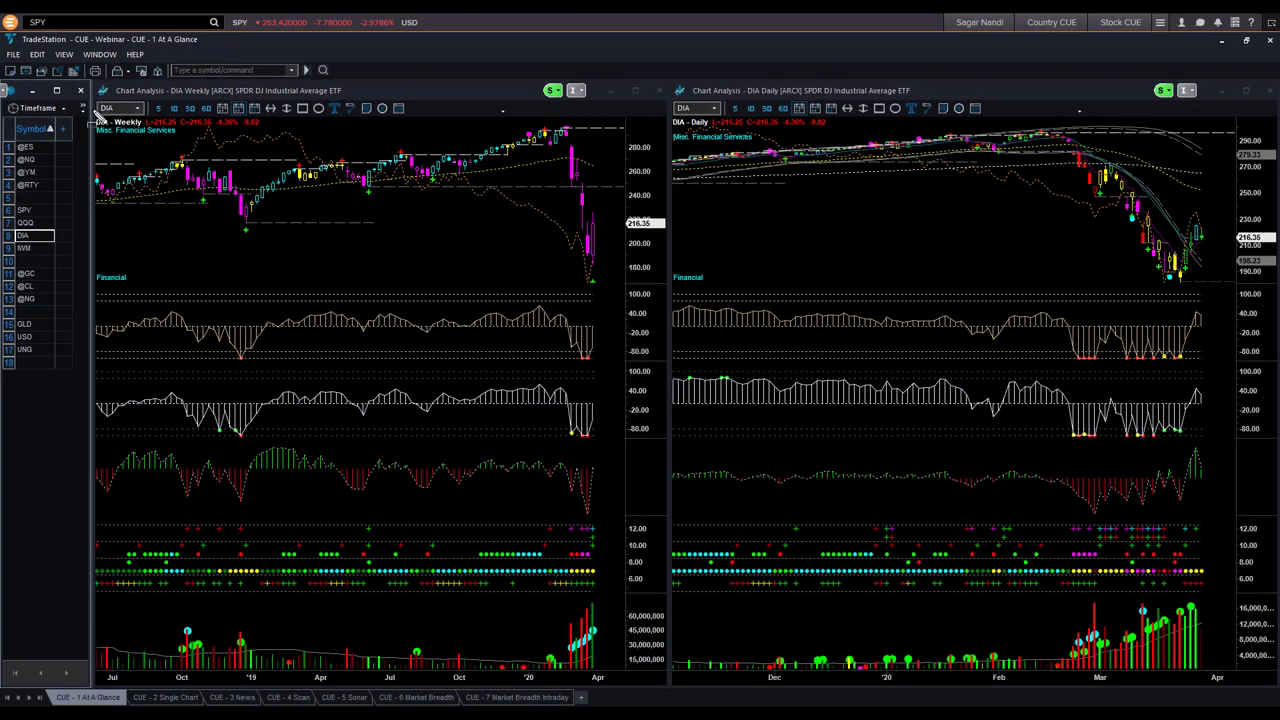
# Box the DIA symbol label and draw arrows at the latest weekly candle and at the daily March low, rebound and possible pullback.
pyautogui.click(142, 140)
pyautogui.moveTo(624, 198); pyautogui.dragTo(598, 233)
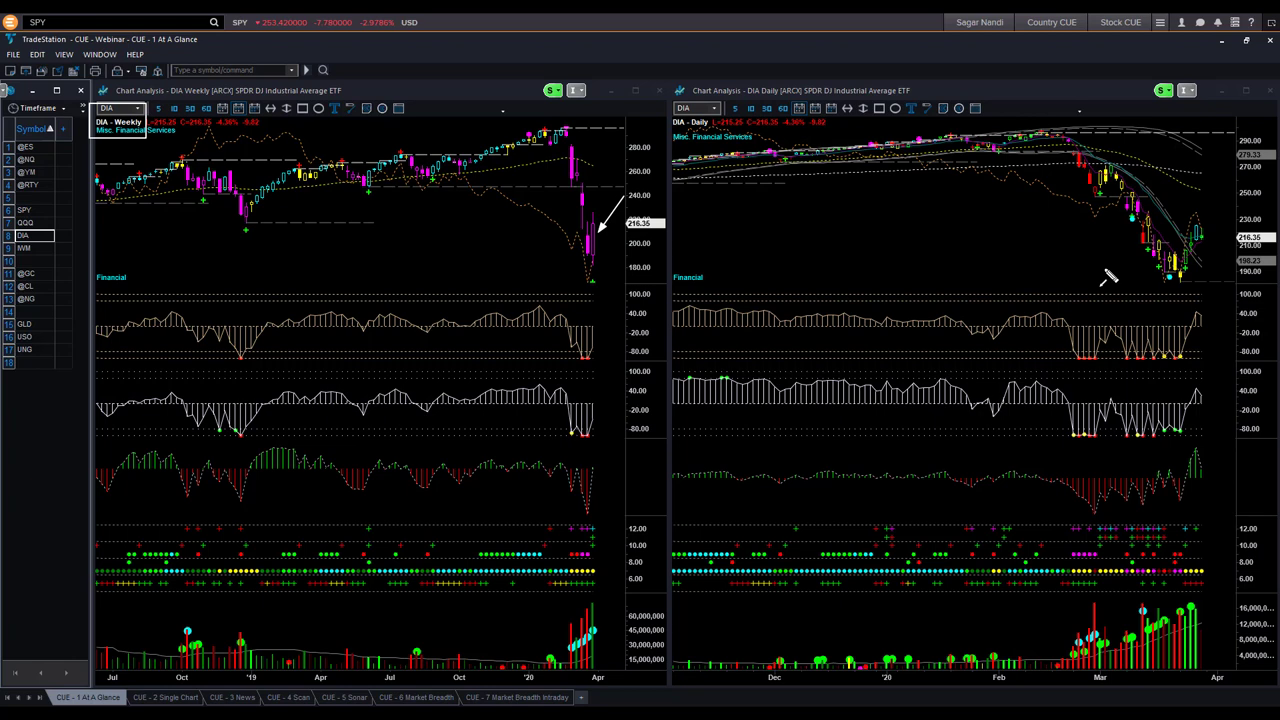
pyautogui.moveTo(1080, 283); pyautogui.dragTo(1163, 282)
pyautogui.moveTo(1180, 254)
pyautogui.mouseDown()
pyautogui.moveTo(1196, 217)
pyautogui.moveTo(1231, 204)
pyautogui.mouseUp()
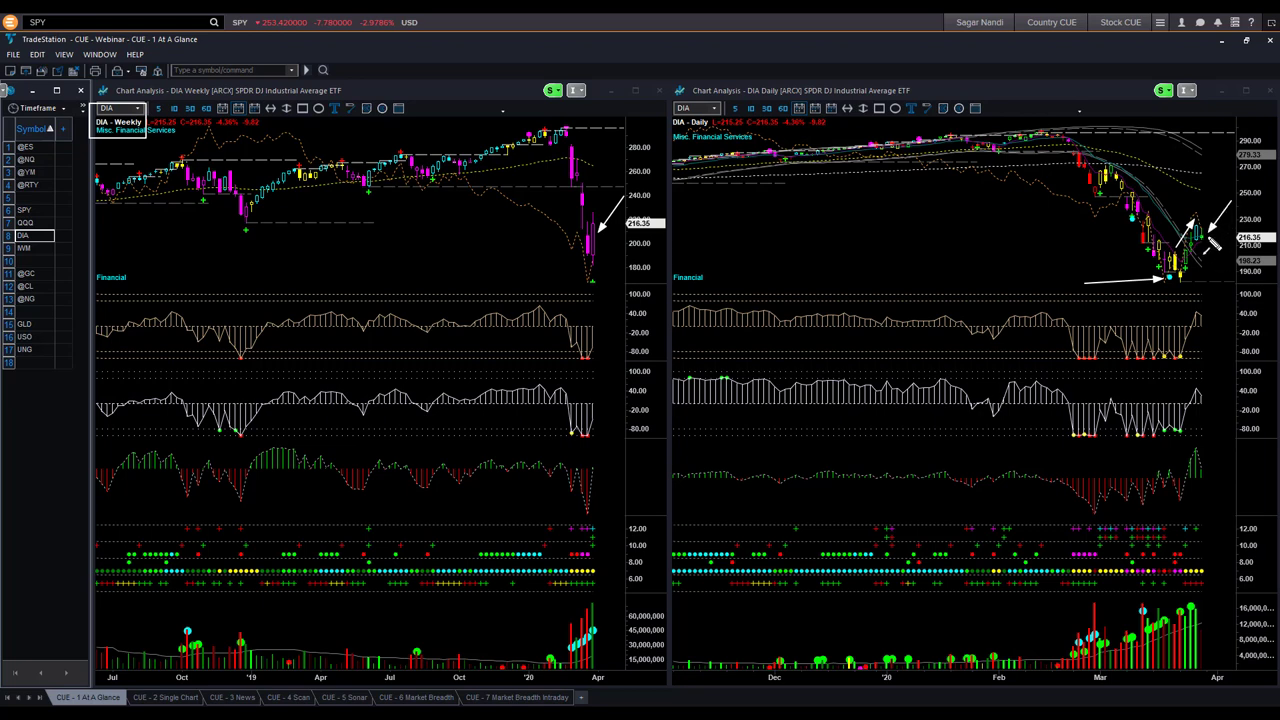
pyautogui.moveTo(1210, 241); pyautogui.dragTo(1222, 262)
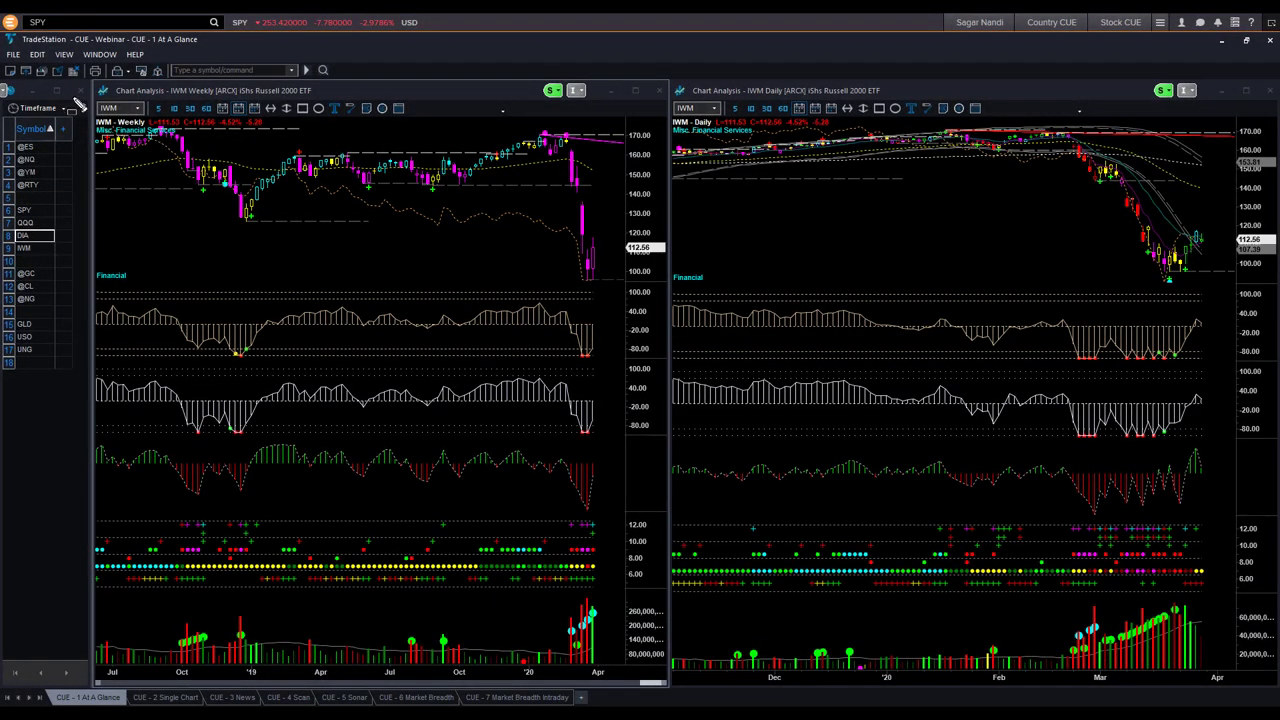
# Box the IWM symbol label and mark the daily decline, March low and rebound plus the latest candles on both charts with arrows.
pyautogui.moveTo(86, 86); pyautogui.dragTo(170, 129)
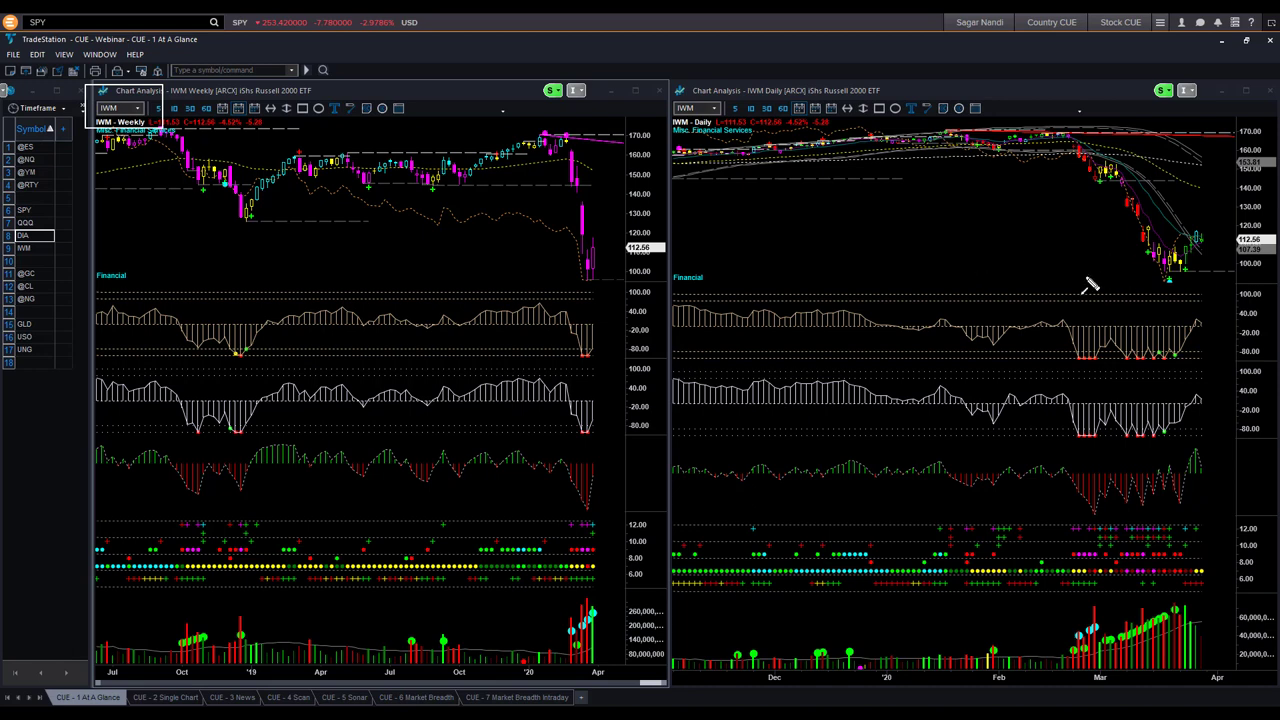
pyautogui.moveTo(1078, 286); pyautogui.dragTo(1163, 285)
pyautogui.moveTo(1142, 190); pyautogui.dragTo(1190, 265)
pyautogui.moveTo(1190, 262)
pyautogui.mouseDown()
pyautogui.moveTo(1198, 211)
pyautogui.moveTo(1235, 211)
pyautogui.moveTo(1215, 240)
pyautogui.mouseUp()
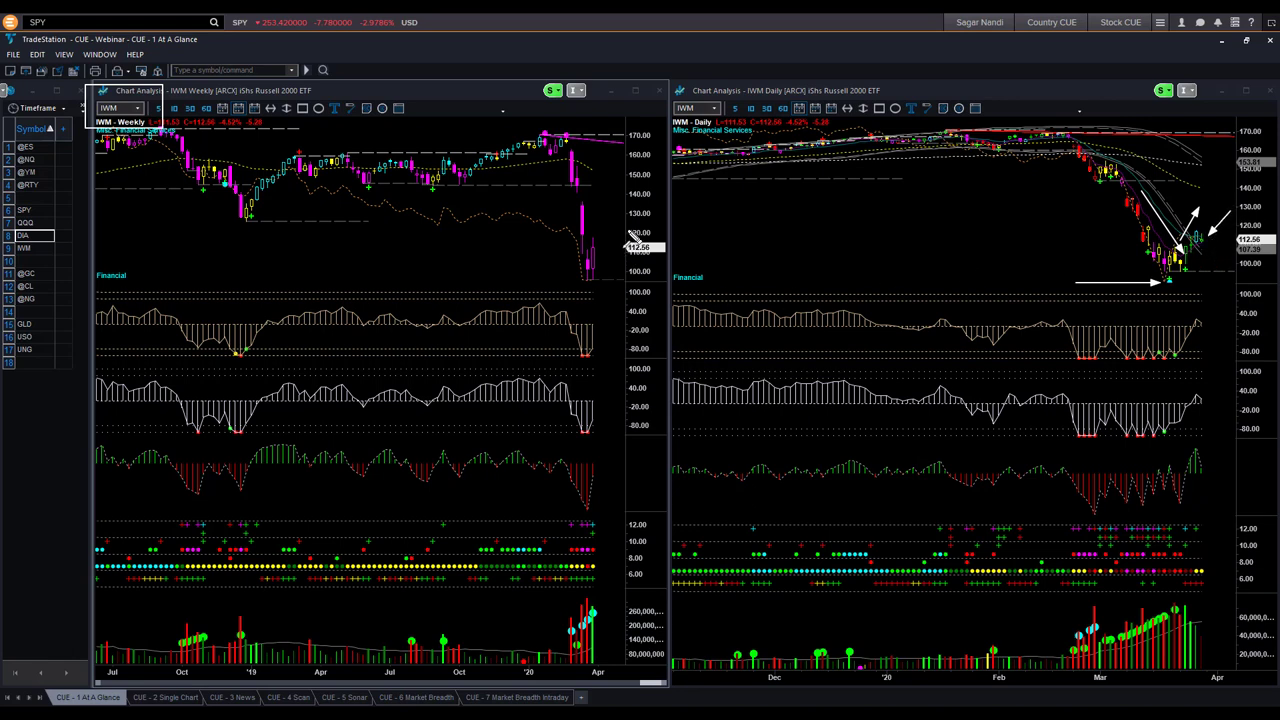
pyautogui.moveTo(626, 231); pyautogui.dragTo(606, 258)
pyautogui.moveTo(1203, 235); pyautogui.dragTo(1218, 260)
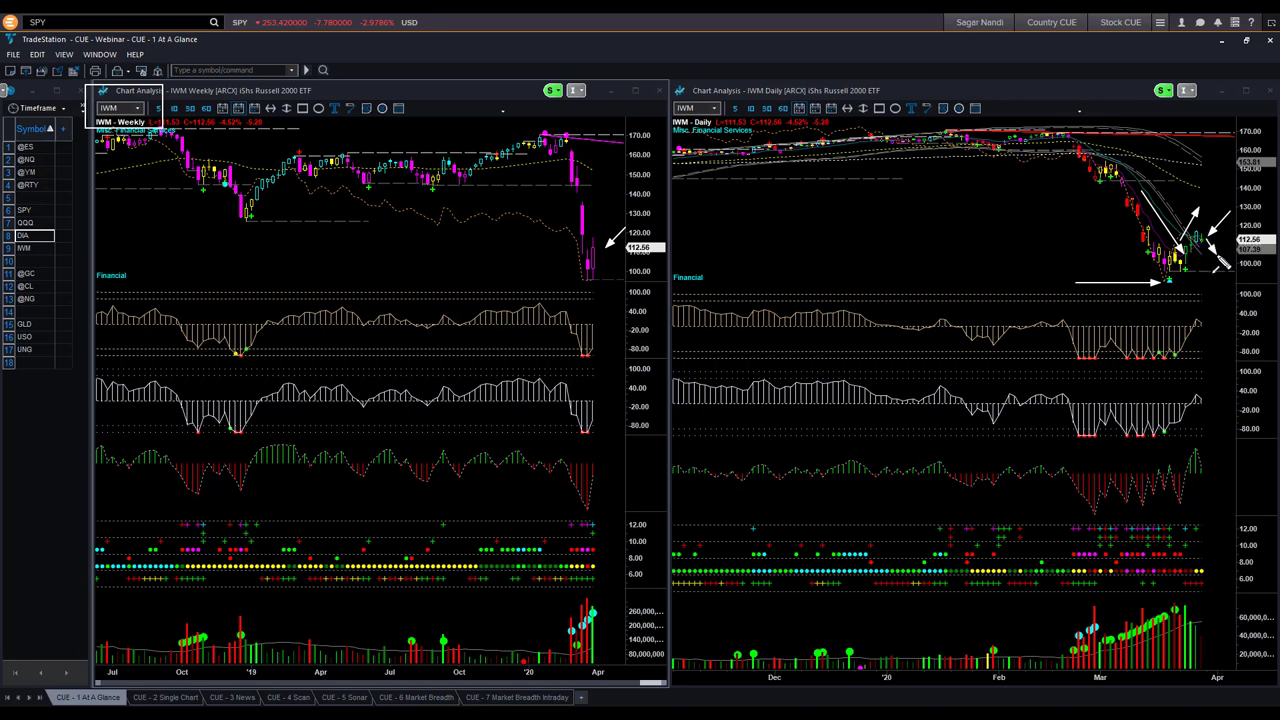
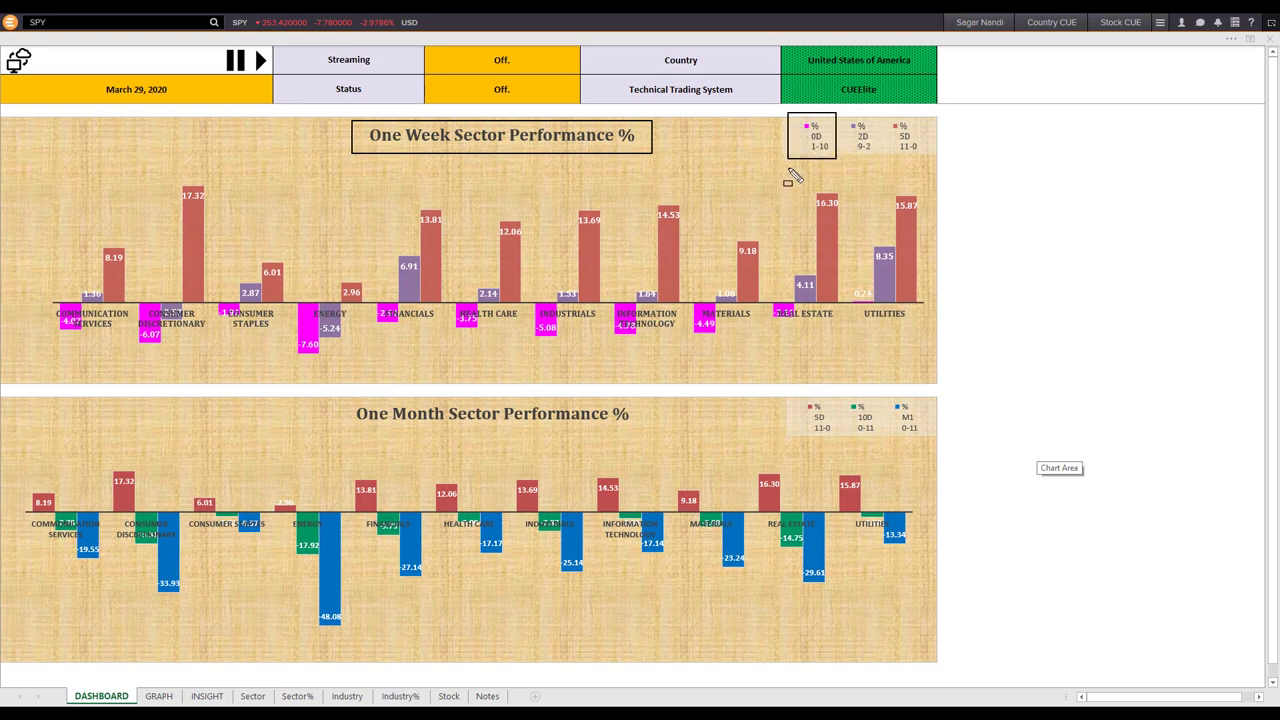
# On the One Week Sector Performance chart, mark the 0D legend entry, the Utilities bar and the negative 0D bars, and clear the drawings.
pyautogui.moveTo(772, 174); pyautogui.dragTo(808, 152)
pyautogui.moveTo(849, 255); pyautogui.dragTo(862, 286)
pyautogui.moveTo(808, 302)
pyautogui.mouseDown()
pyautogui.moveTo(700, 357)
pyautogui.moveTo(29, 360)
pyautogui.moveTo(60, 340)
pyautogui.mouseUp()
pyautogui.moveTo(132, 362); pyautogui.dragTo(155, 350)
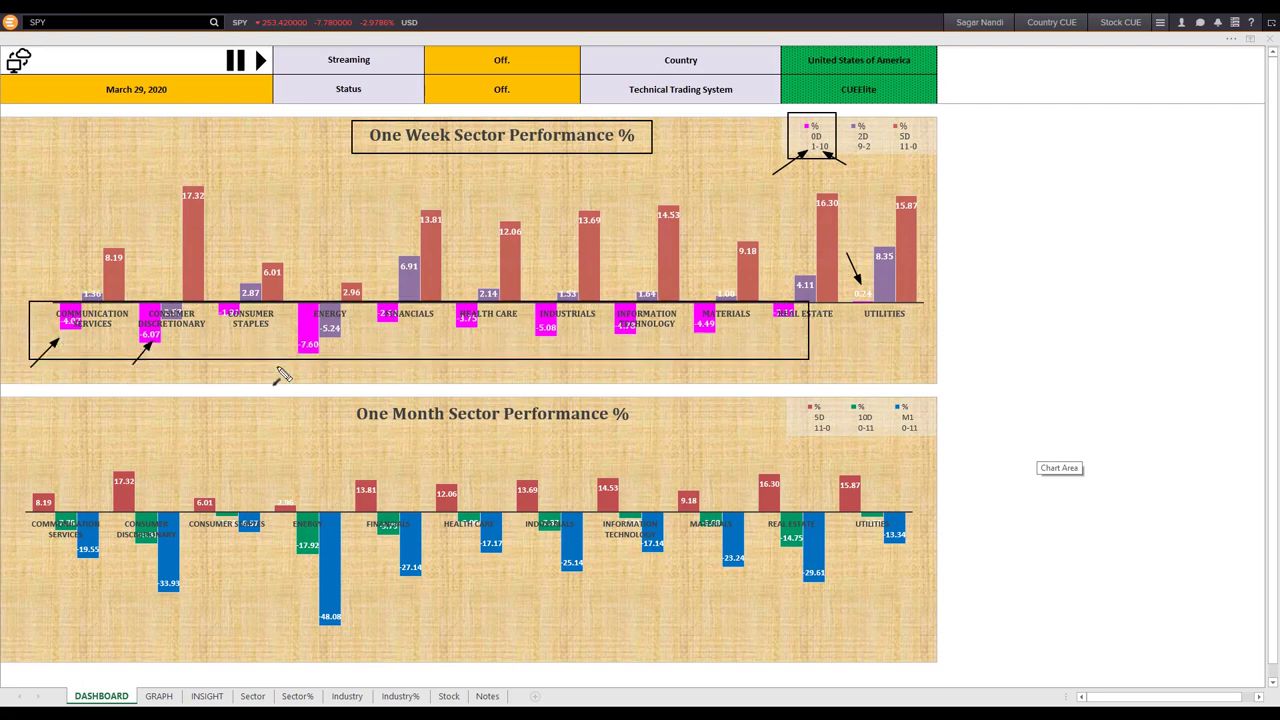
pyautogui.press('Escape')
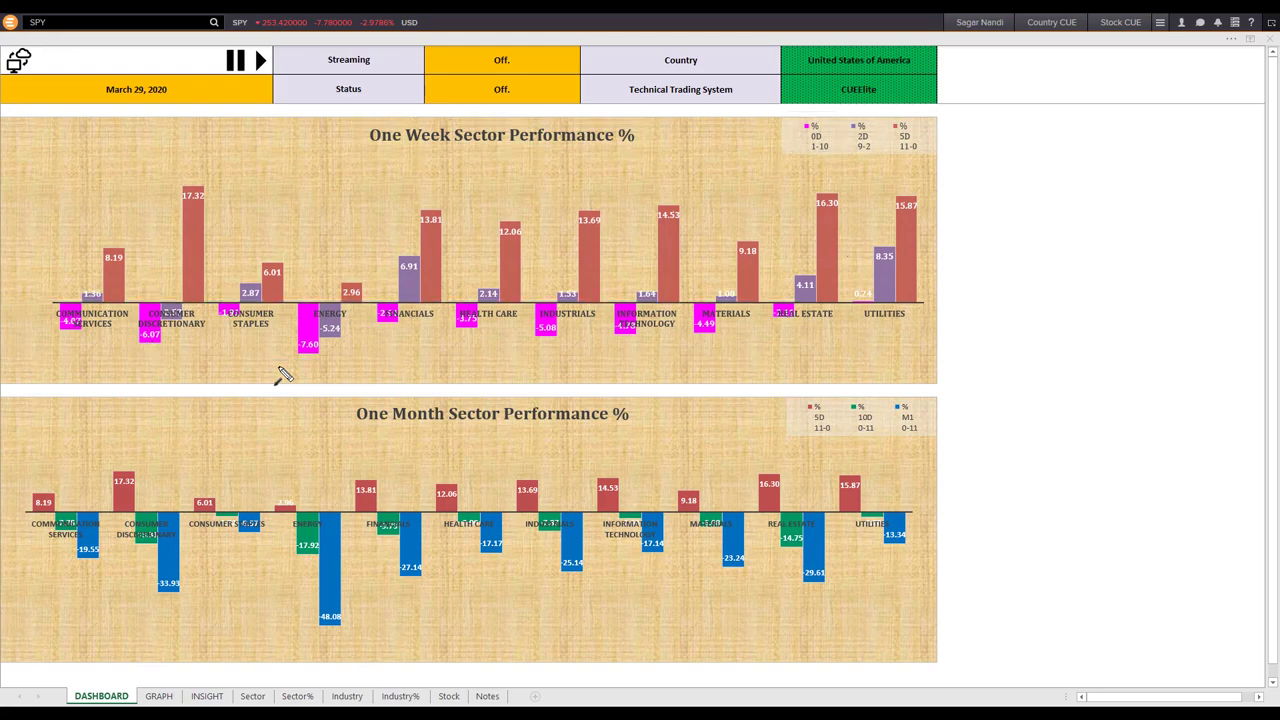
# Open the Sector% sheet and sort the sectors by the 0D change, lowest first.
pyautogui.click(297, 696)
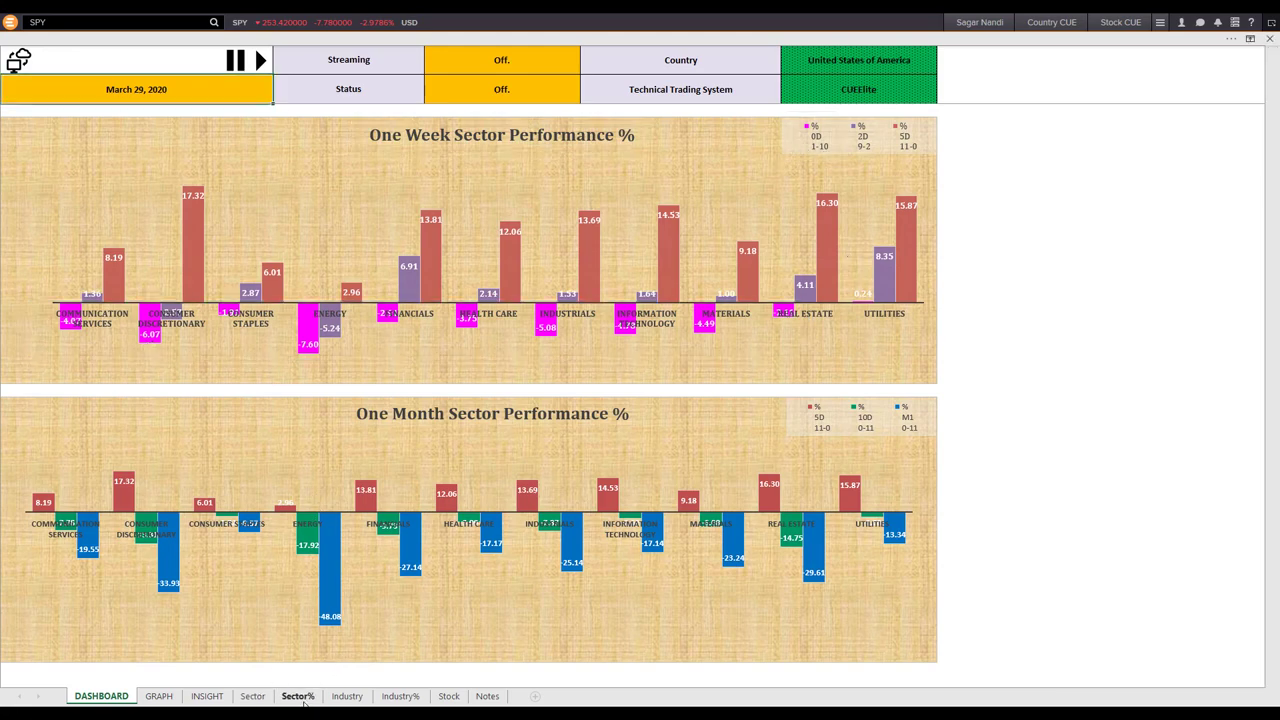
pyautogui.click(219, 103)
pyautogui.doubleClick(219, 103)
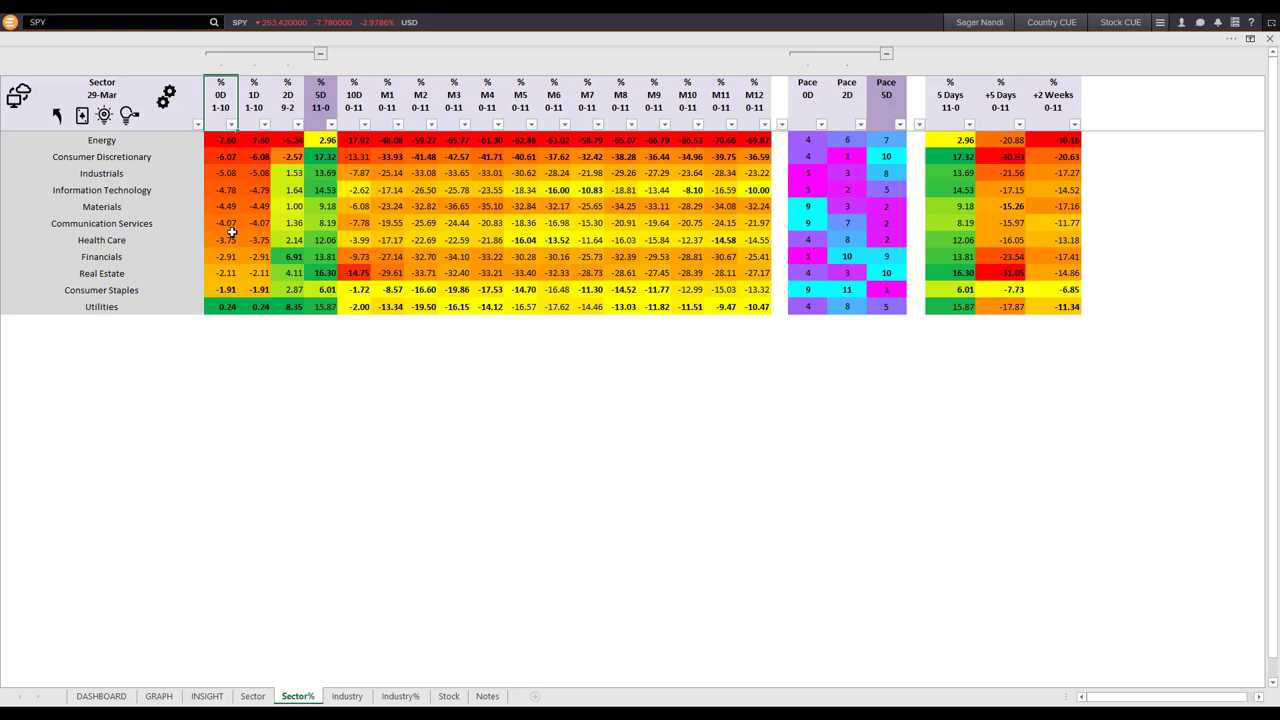
# Examine the 0D changes of Energy and Utilities, and highlight the 0D values from Energy down to Consumer Staples.
pyautogui.click(222, 142)
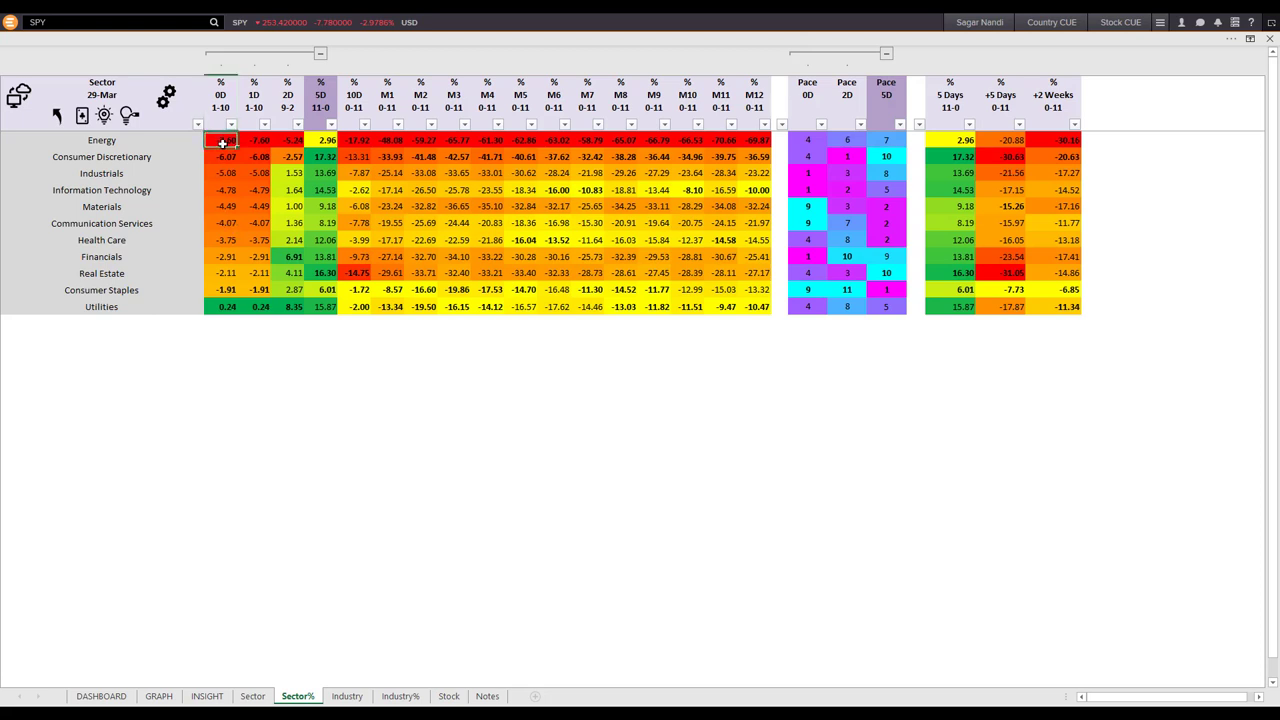
pyautogui.click(228, 308)
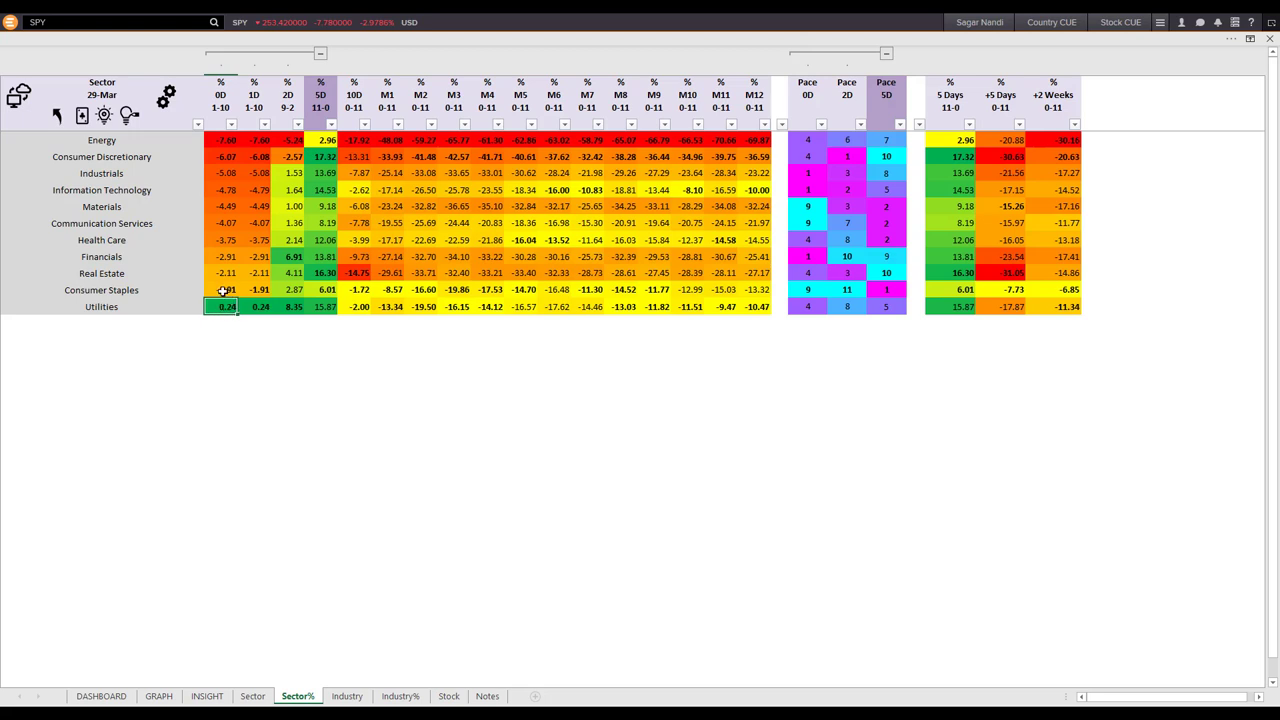
pyautogui.click(222, 290)
pyautogui.moveTo(220, 142); pyautogui.dragTo(222, 289)
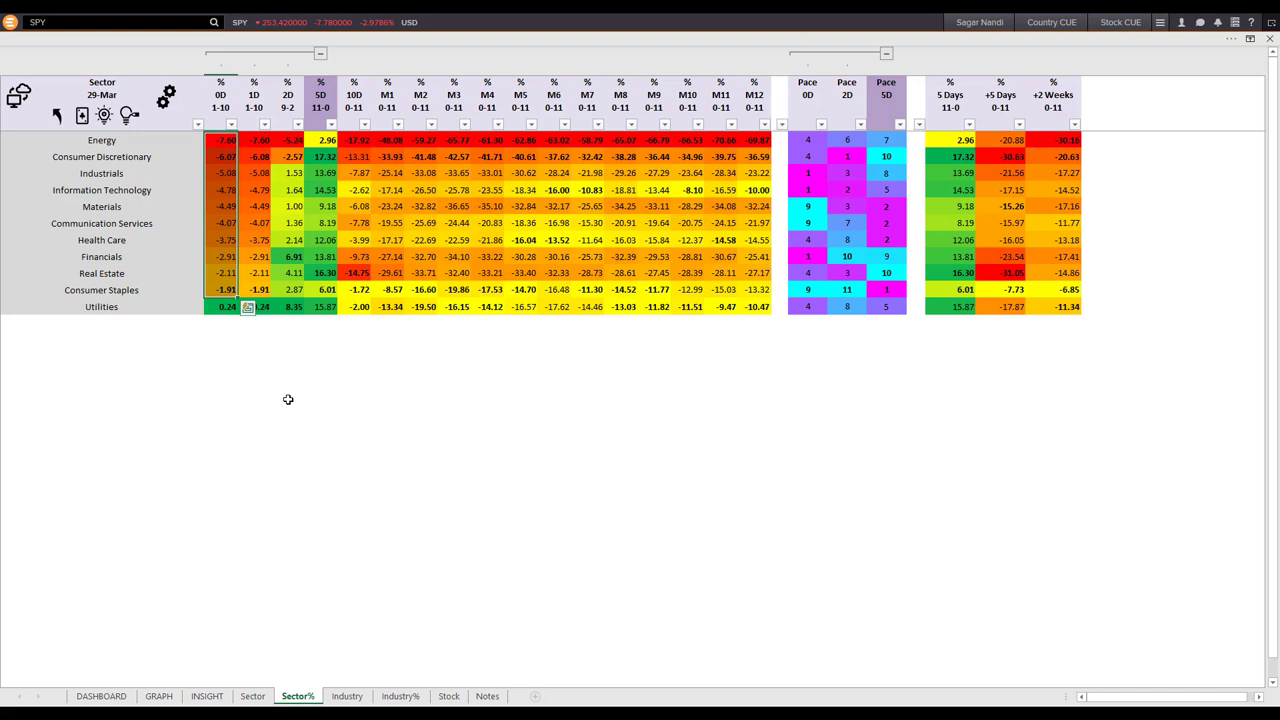
# Sort the sectors by the 5D change, highest first, and highlight the 5D column from its header down to Consumer Staples.
pyautogui.click(178, 303)
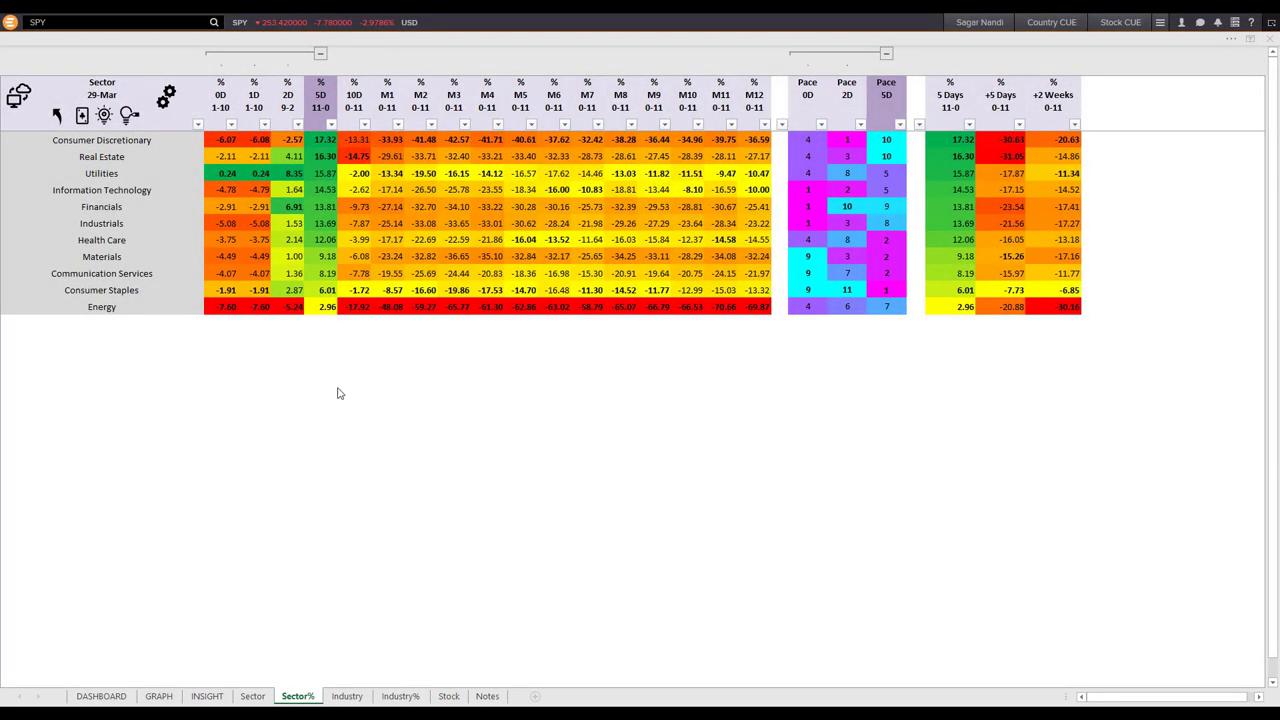
pyautogui.click(321, 105)
pyautogui.moveTo(321, 105); pyautogui.dragTo(321, 290)
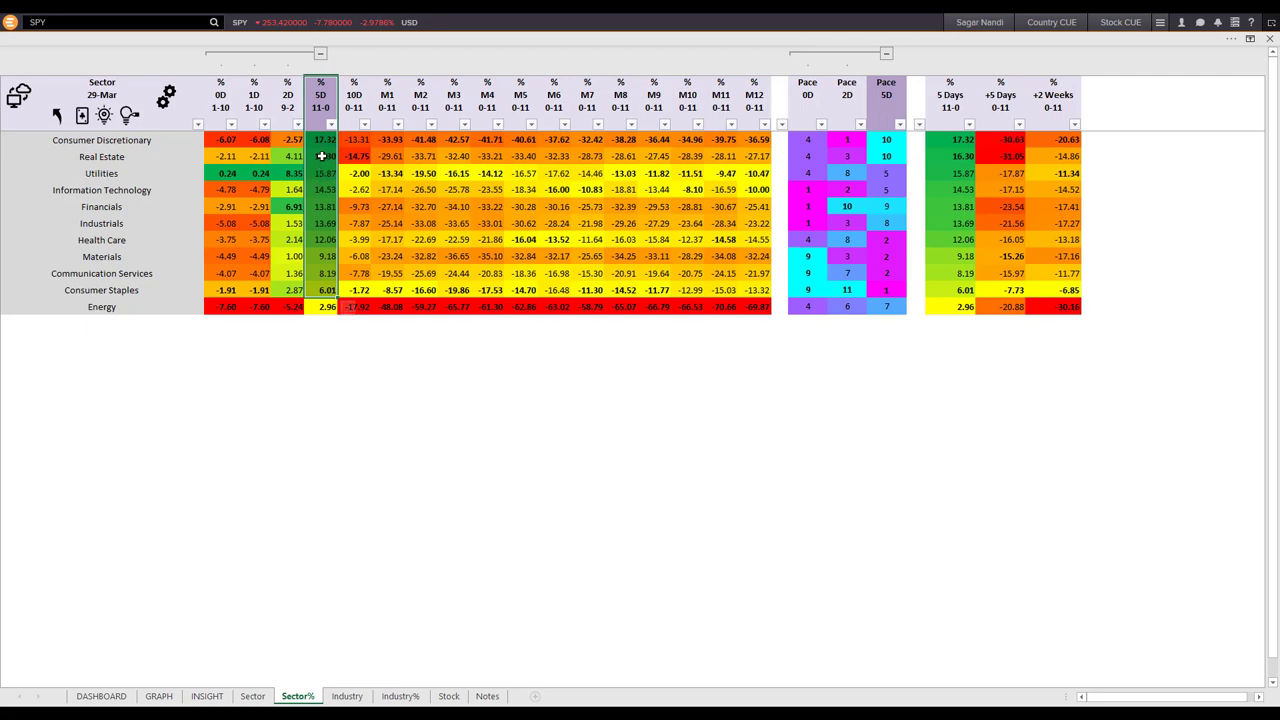
# Open the Industry% sheet and highlight the 5D changes from Textiles down to Multi-line Insurance for review.
pyautogui.click(400, 696)
pyautogui.moveTo(331, 105); pyautogui.dragTo(342, 529)
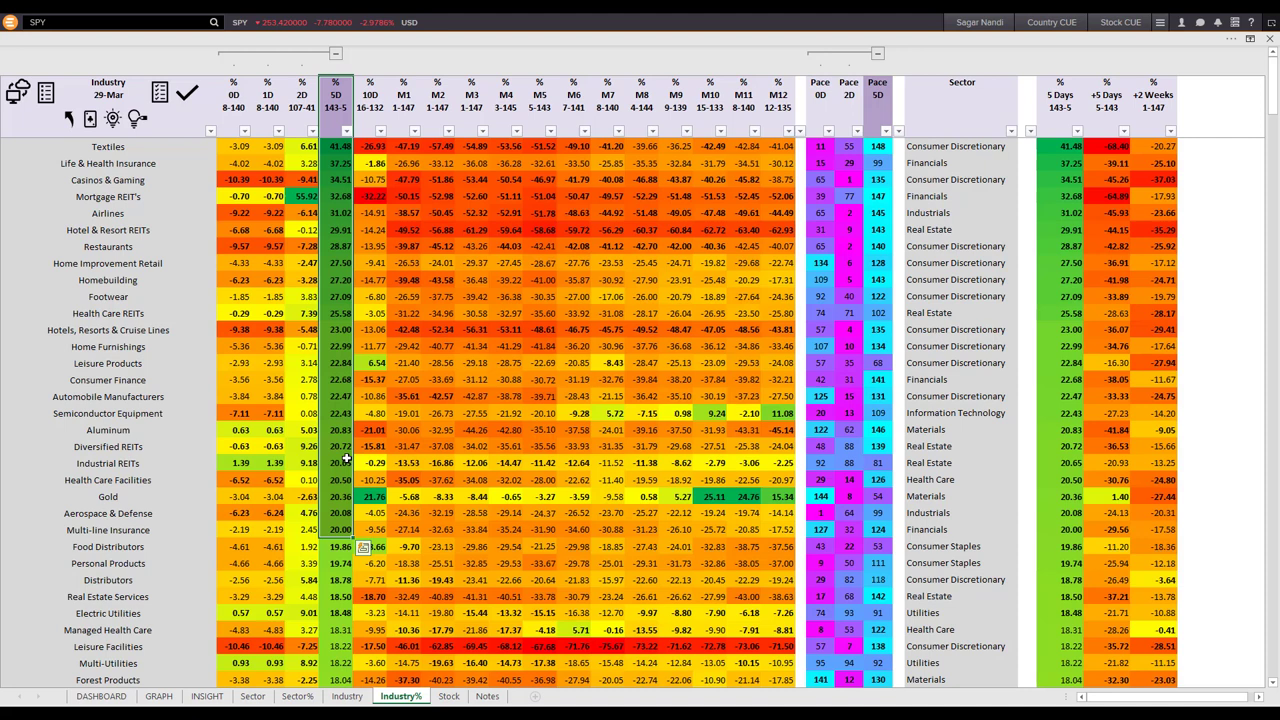
pyautogui.click(340, 263)
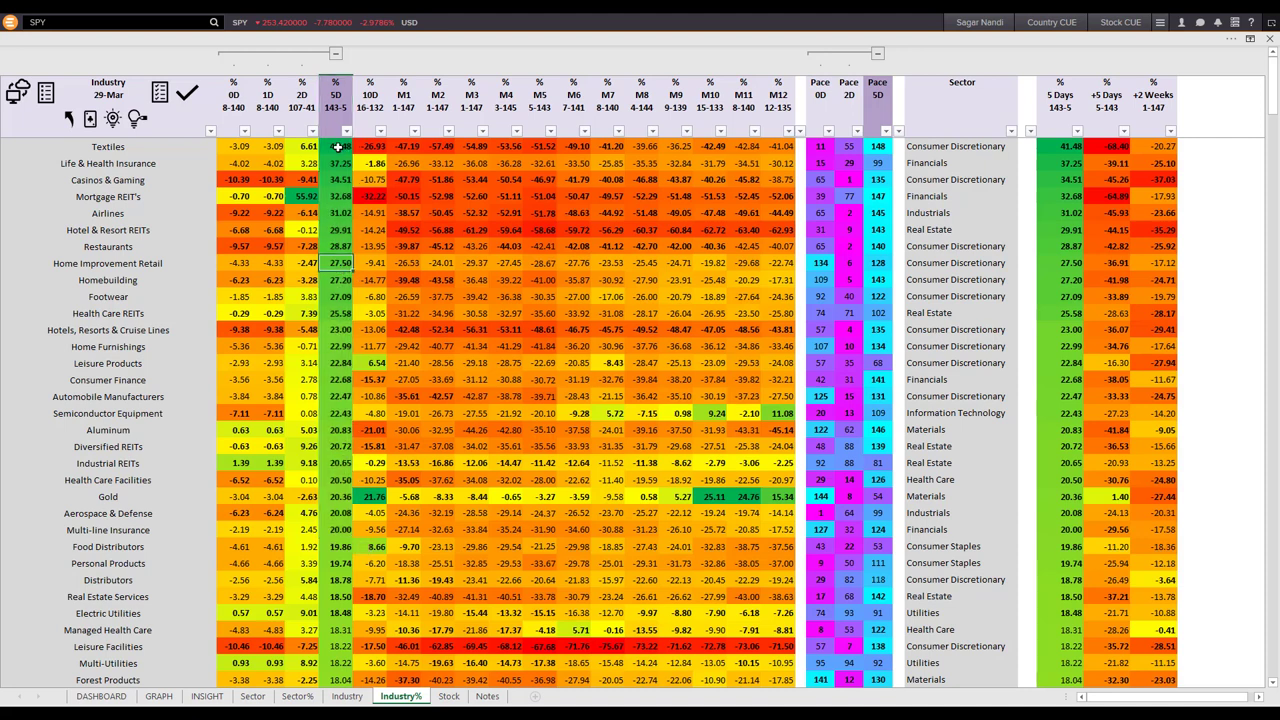
pyautogui.moveTo(338, 146); pyautogui.dragTo(343, 529)
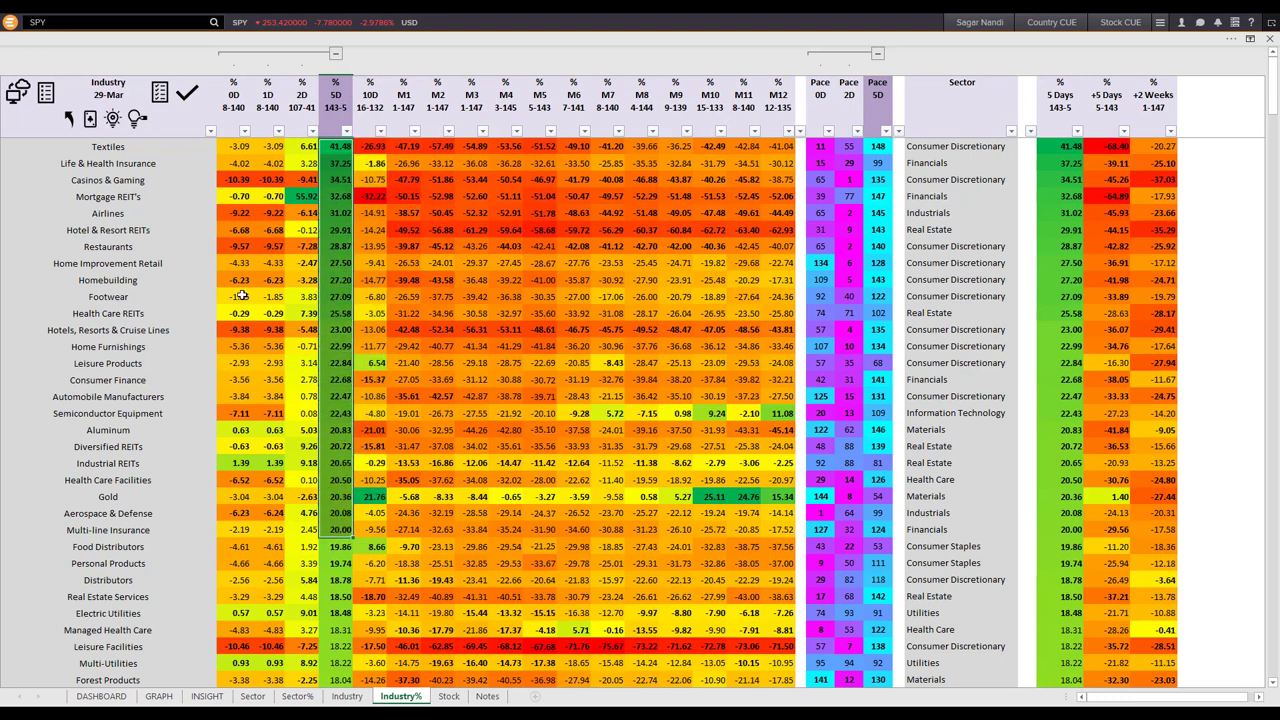
# List the stocks of the highlighted industries in the Stock sheet, and highlight their leading industry names and symbols.
pyautogui.click(160, 93)
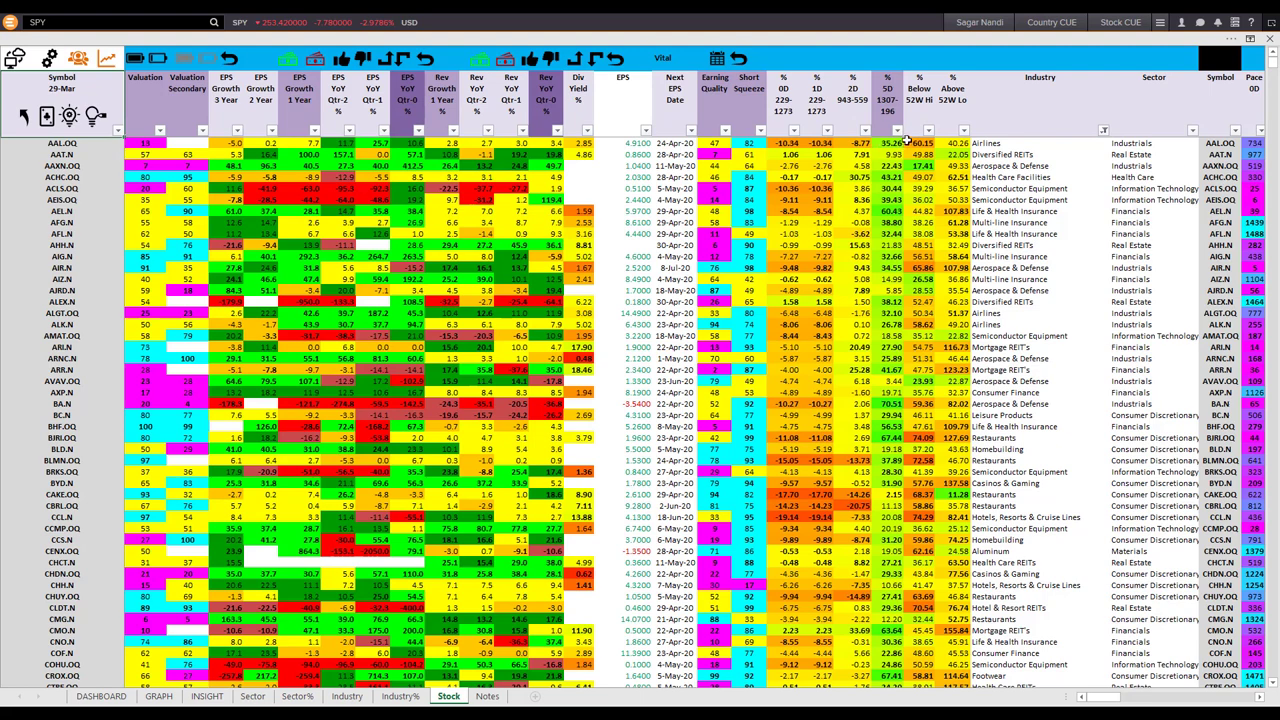
pyautogui.moveTo(988, 142); pyautogui.dragTo(986, 471)
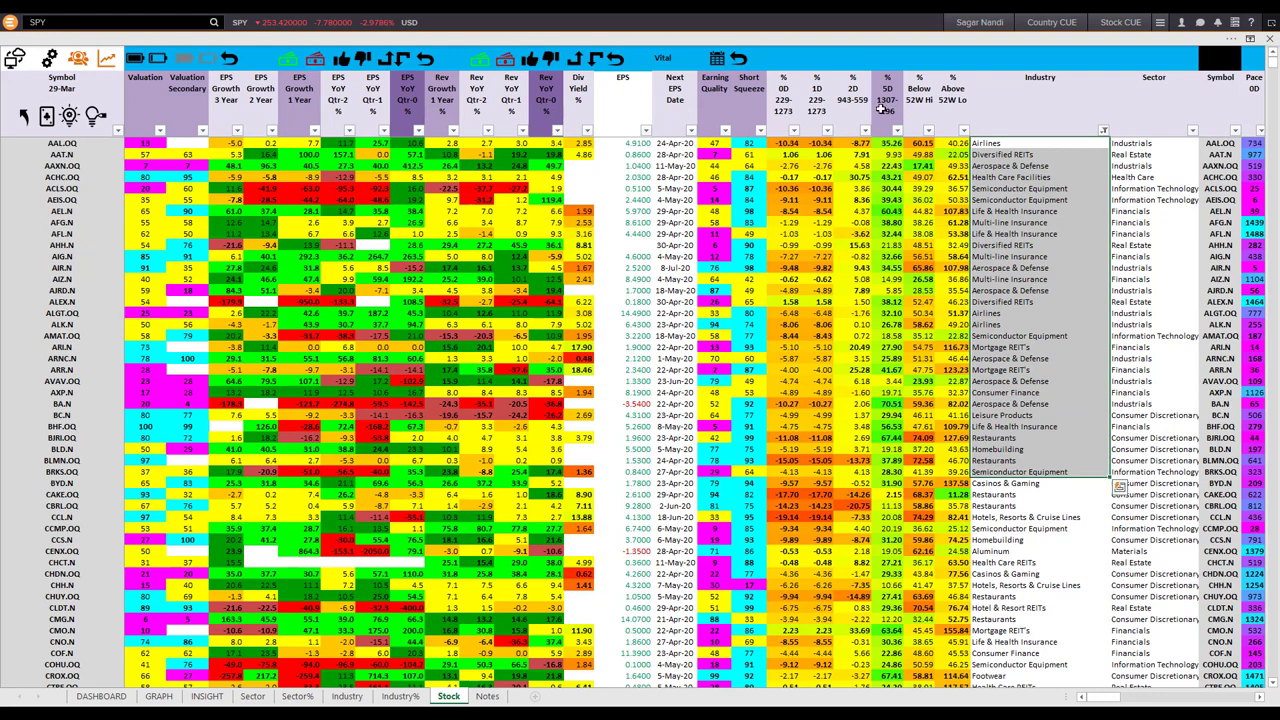
pyautogui.moveTo(76, 144); pyautogui.dragTo(62, 495)
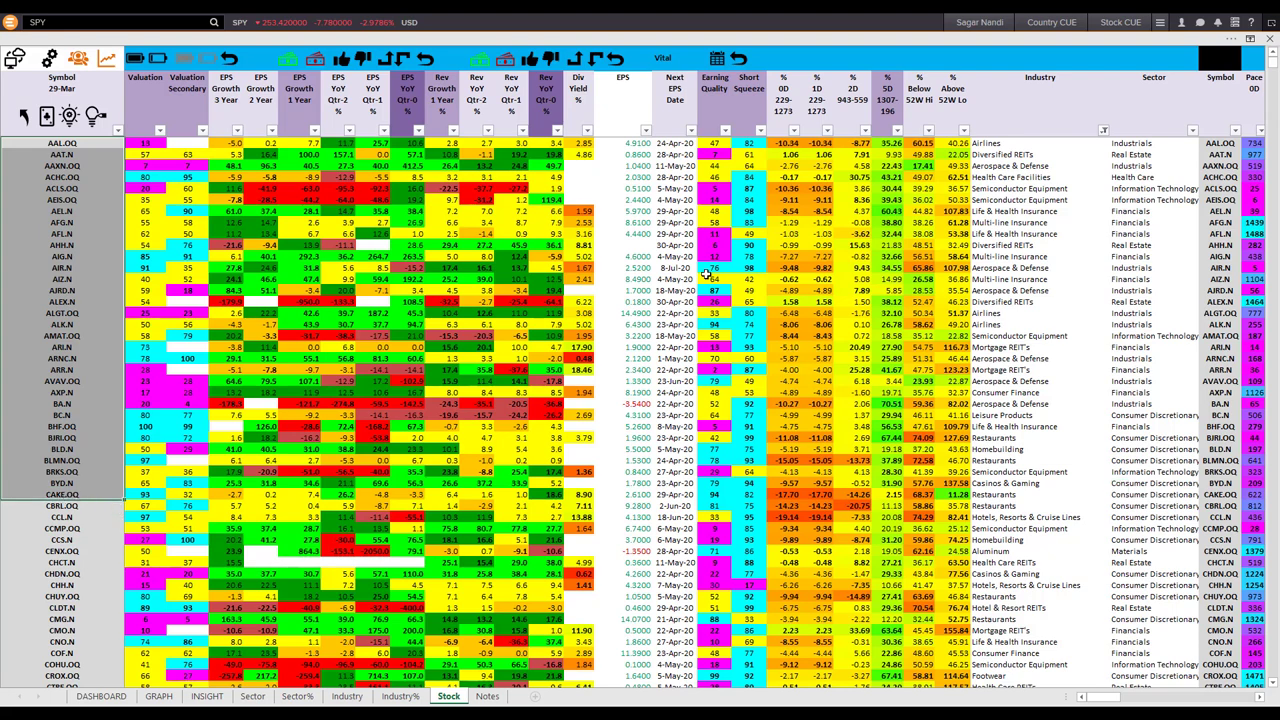
# Sort the filtered stocks by the 5D change, highest first, and highlight the 5D values from PLAY.OQ downwards.
pyautogui.click(887, 92)
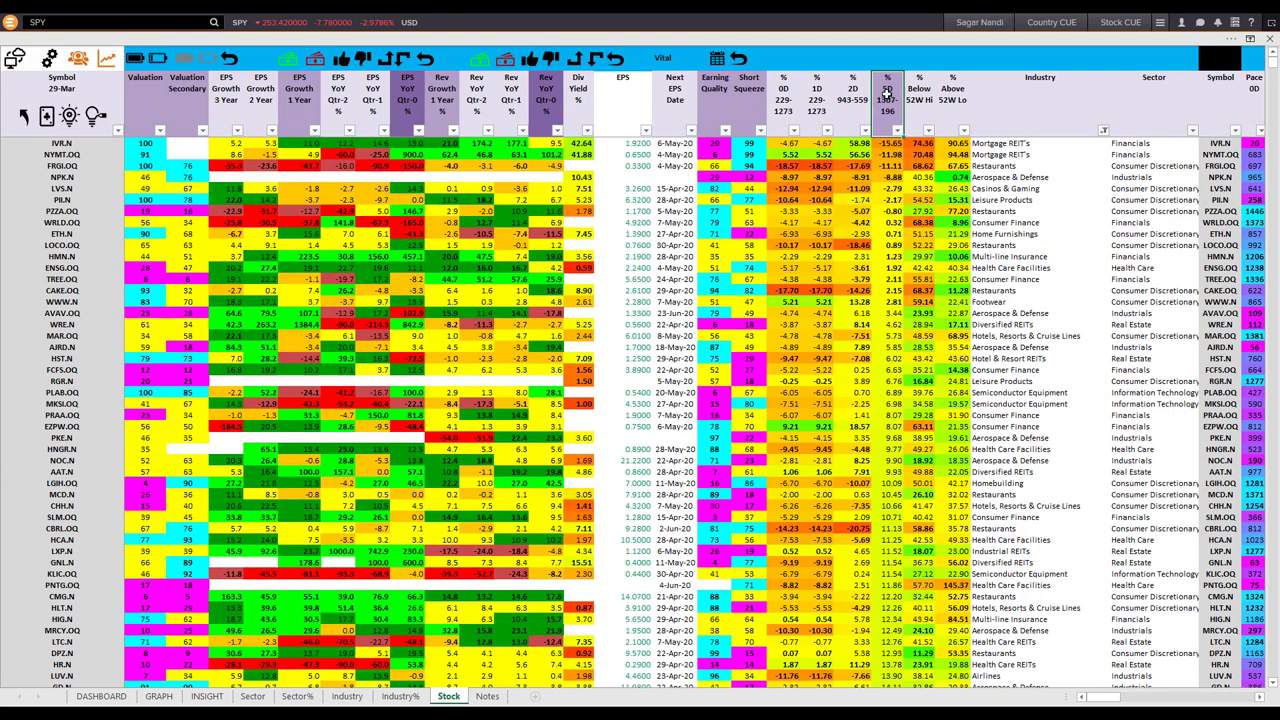
pyautogui.click(887, 92)
pyautogui.click(887, 145)
pyautogui.moveTo(887, 146); pyautogui.dragTo(887, 338)
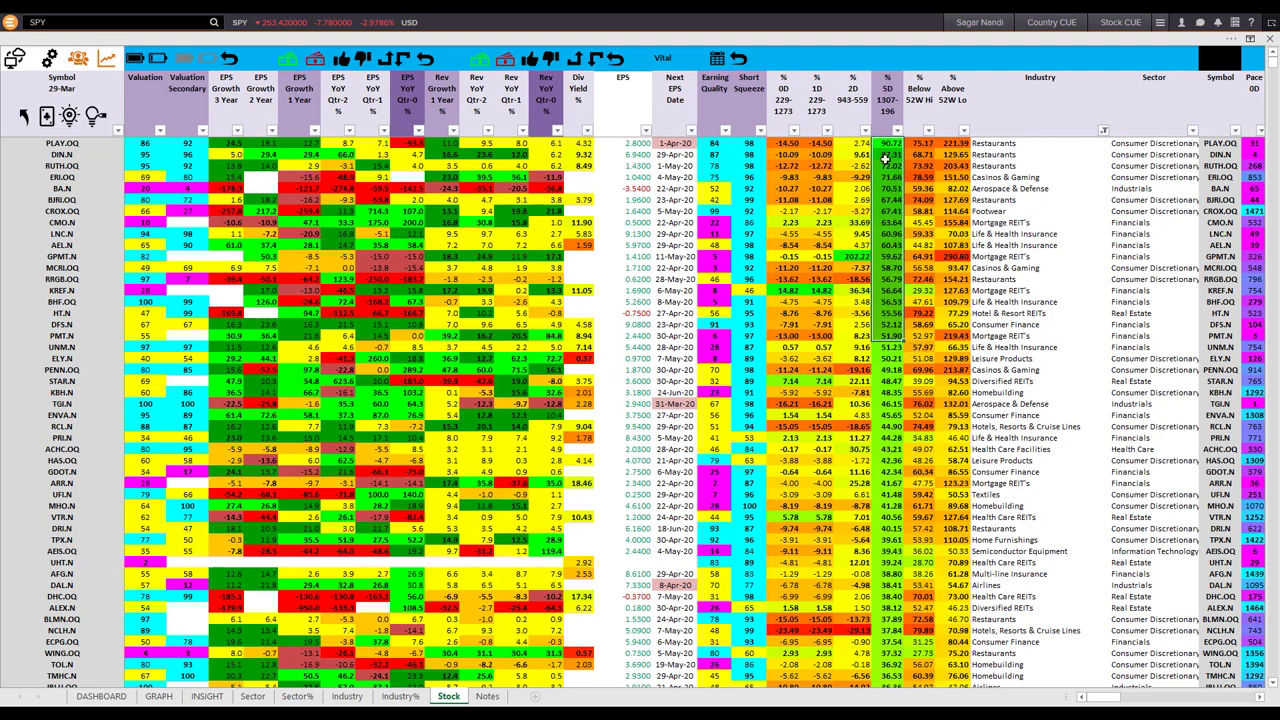
pyautogui.moveTo(889, 143); pyautogui.dragTo(896, 503)
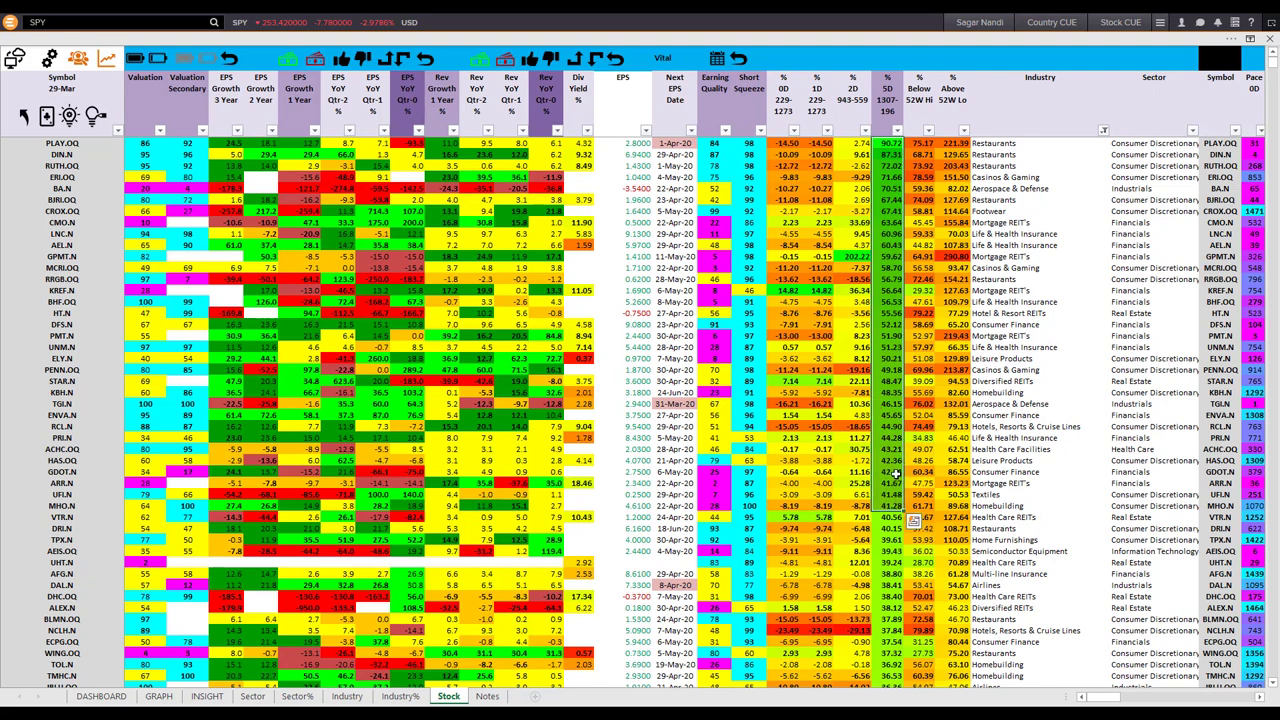
pyautogui.click(894, 333)
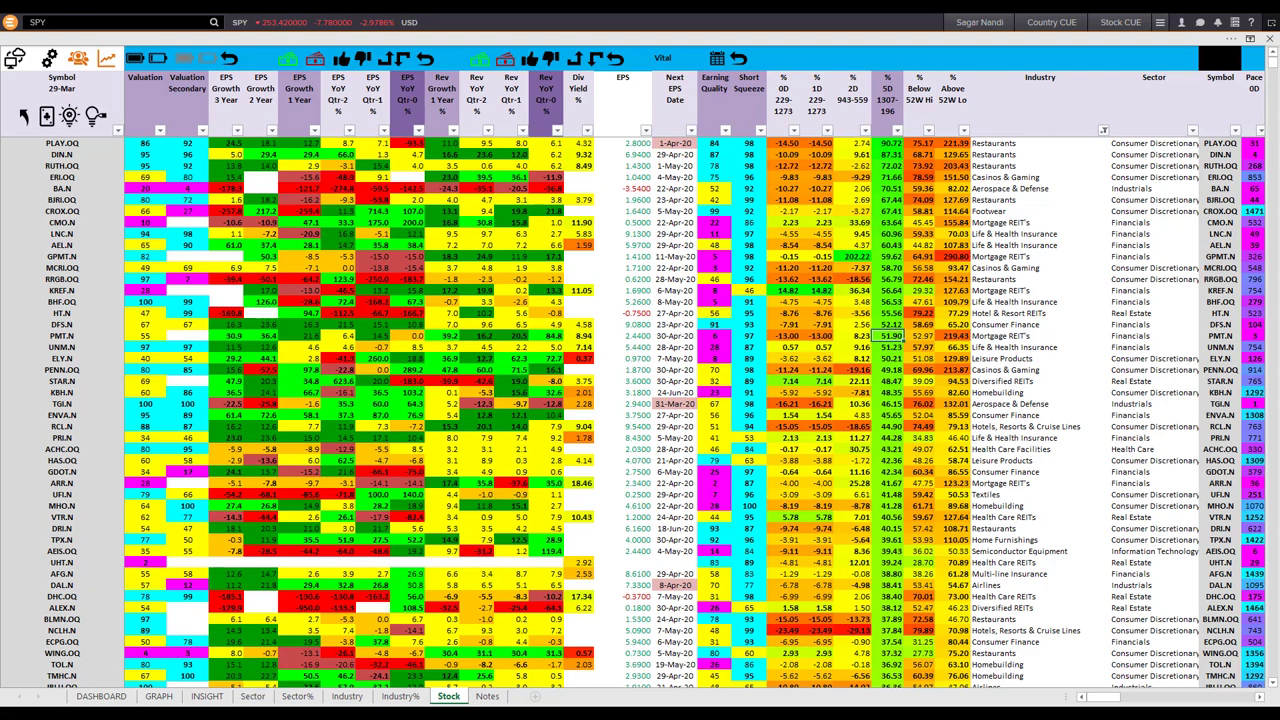
# Switch to the browser's Trading Profitably channel and frame the Market Meet - Live Webinar Recording heading and the 27th Mar 2020 recording.
pyautogui.moveTo(250, 712)
pyautogui.click(250, 662)
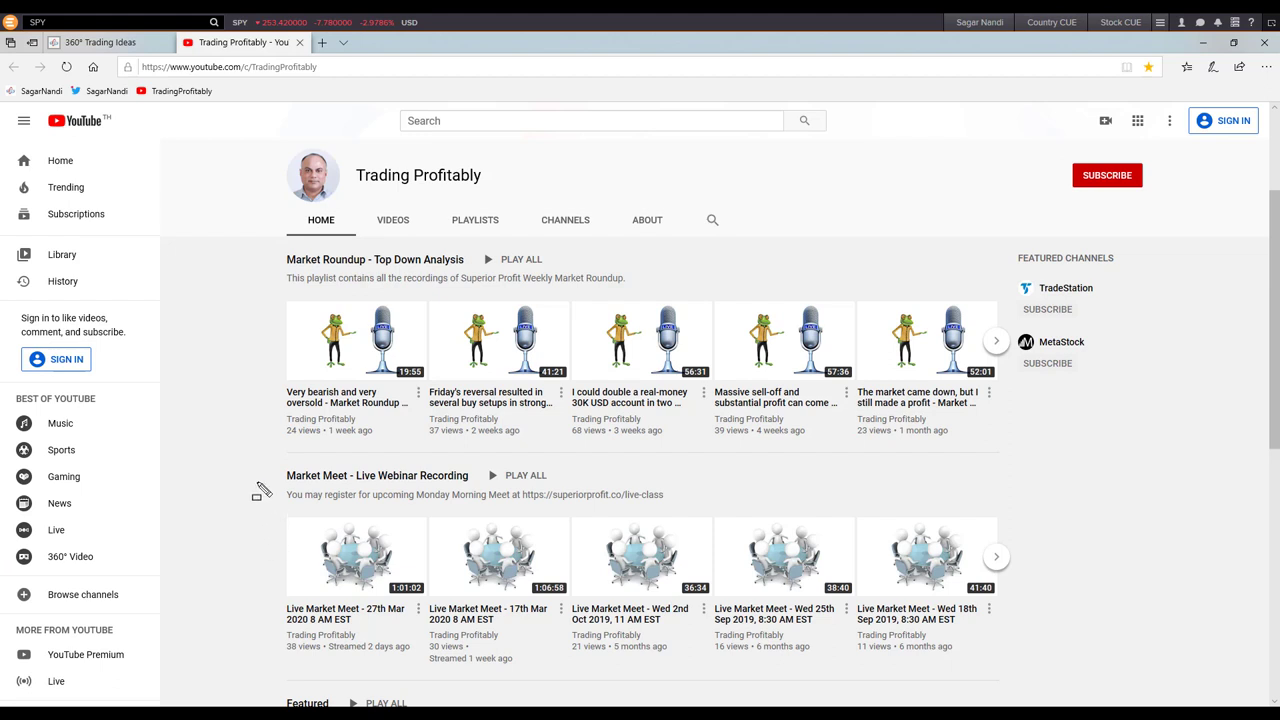
pyautogui.moveTo(256, 463); pyautogui.dragTo(480, 496)
pyautogui.moveTo(271, 508)
pyautogui.mouseDown()
pyautogui.moveTo(283, 569)
pyautogui.moveTo(431, 659)
pyautogui.mouseUp()
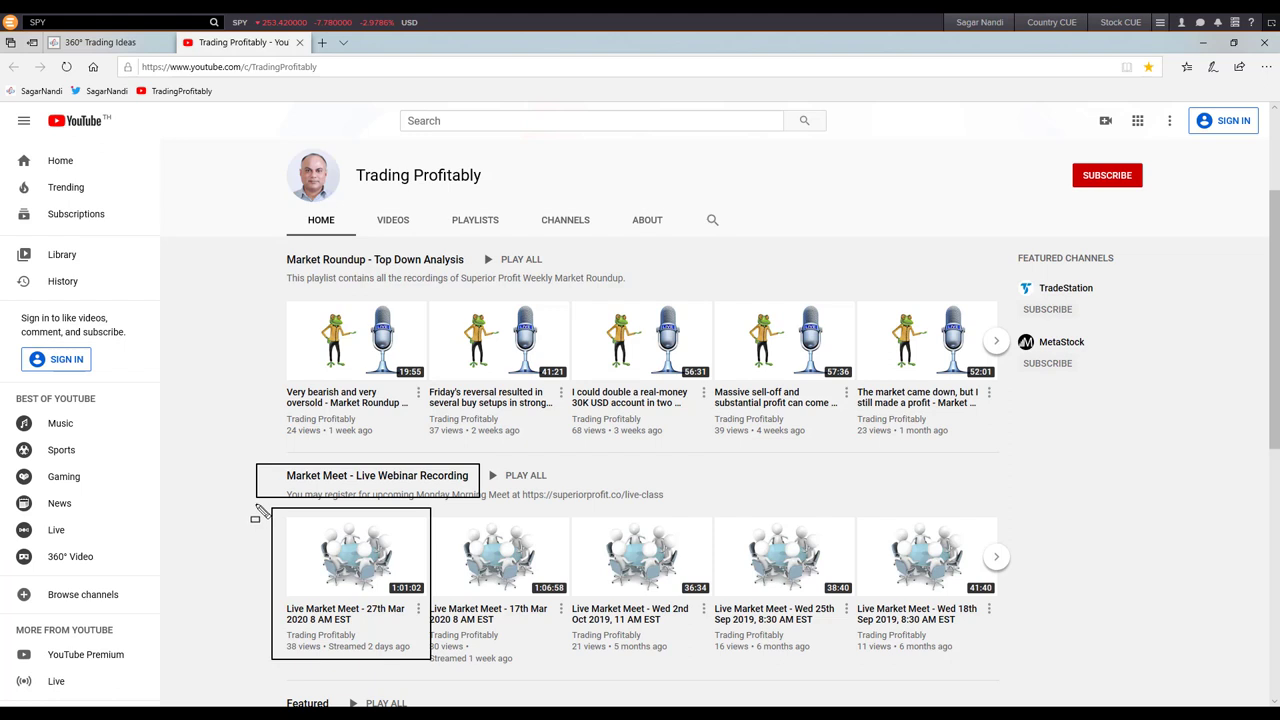
pyautogui.moveTo(257, 507)
pyautogui.mouseDown()
pyautogui.moveTo(440, 690)
pyautogui.moveTo(435, 668)
pyautogui.mouseUp()
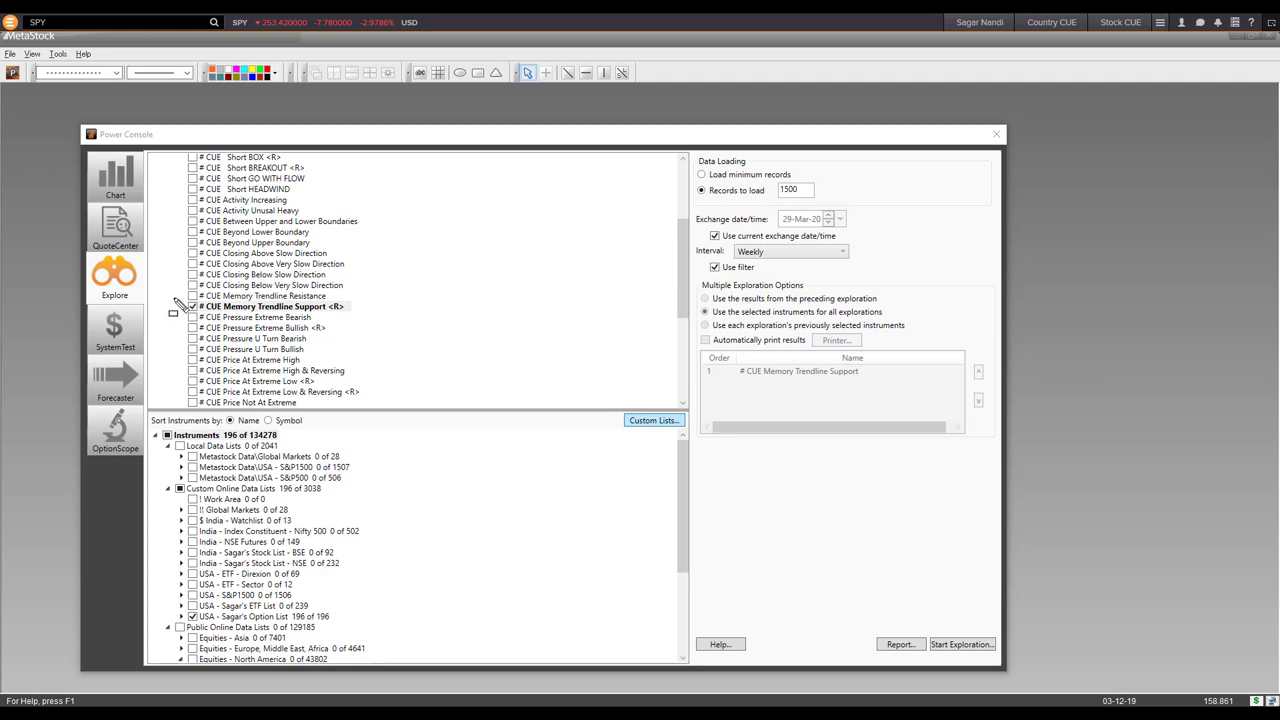
# Mark the CUE Memory Trendline Support exploration, the Weekly interval and the selected USA option list, and clear the annotations.
pyautogui.moveTo(189, 308)
pyautogui.mouseDown()
pyautogui.moveTo(367, 317)
pyautogui.moveTo(285, 320)
pyautogui.moveTo(92, 256)
pyautogui.moveTo(183, 328)
pyautogui.moveTo(373, 347)
pyautogui.moveTo(398, 282)
pyautogui.moveTo(414, 277)
pyautogui.moveTo(362, 313)
pyautogui.mouseUp()
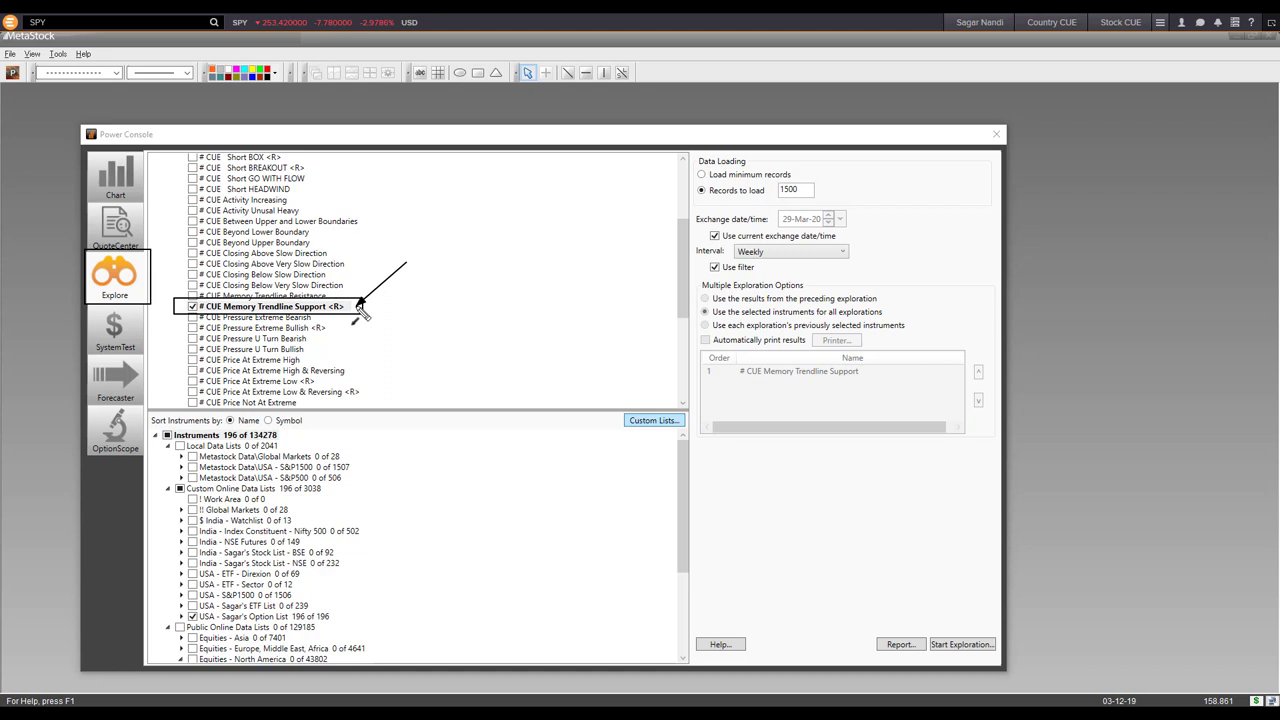
pyautogui.moveTo(909, 216); pyautogui.dragTo(855, 259)
pyautogui.moveTo(375, 582); pyautogui.dragTo(335, 614)
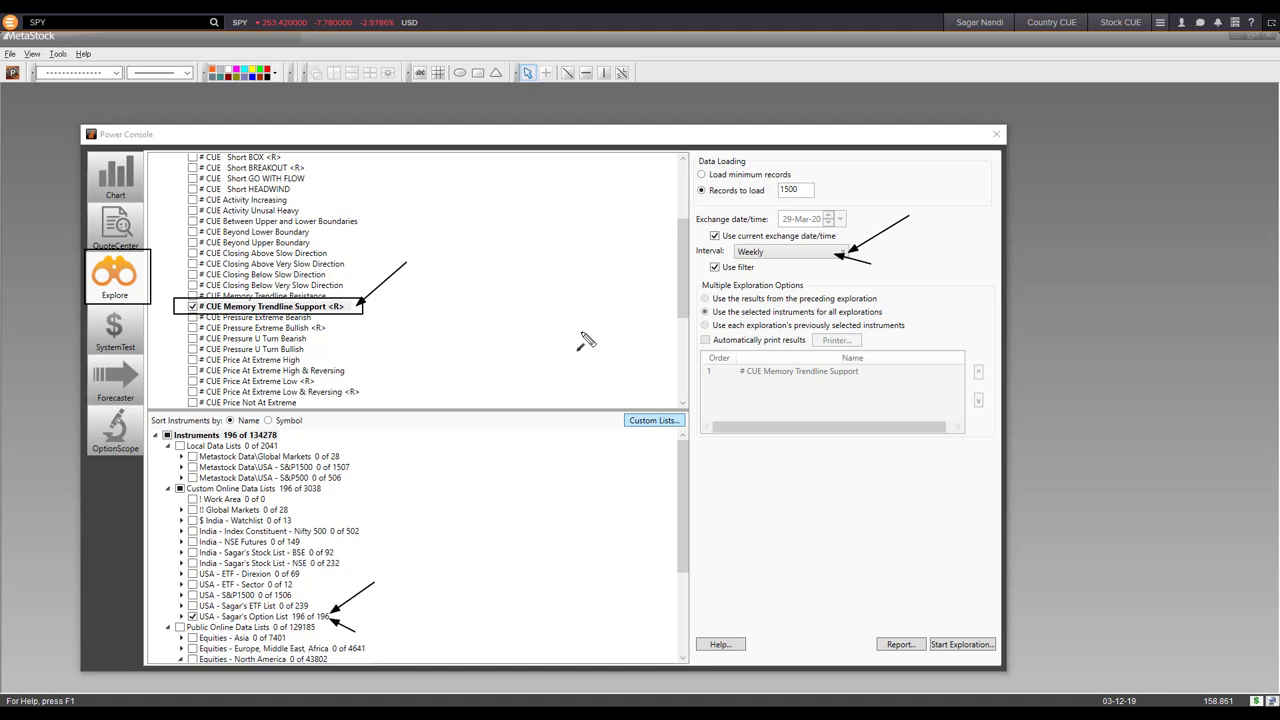
pyautogui.press('e')
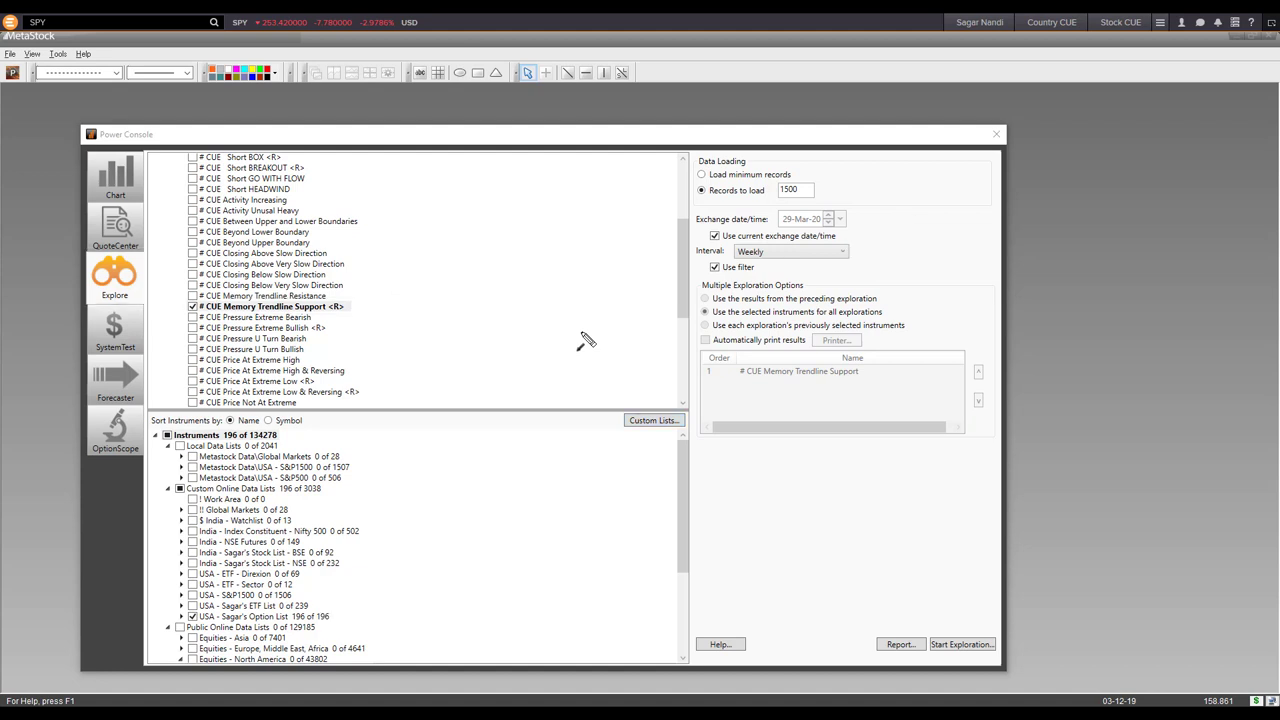
# View the report for the selected CUE Memory Trendline Support exploration and open the AT&T chart from its results.
pyautogui.click(900, 645)
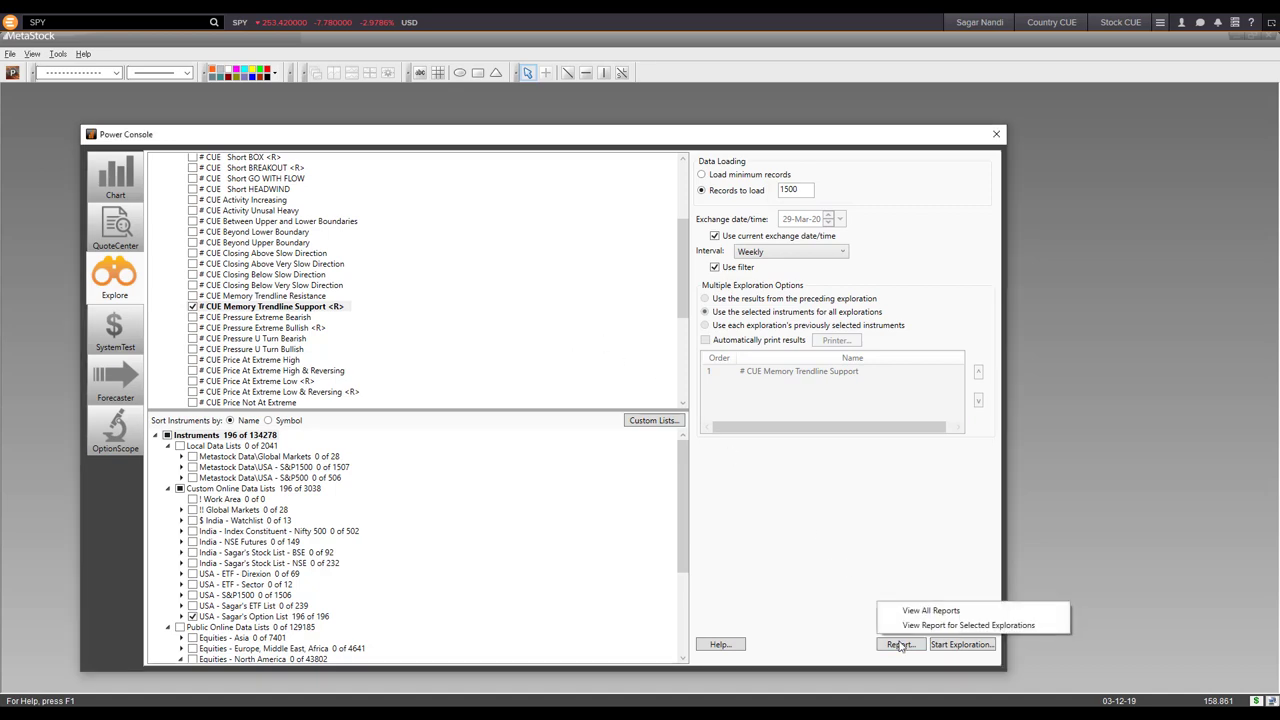
pyautogui.click(921, 625)
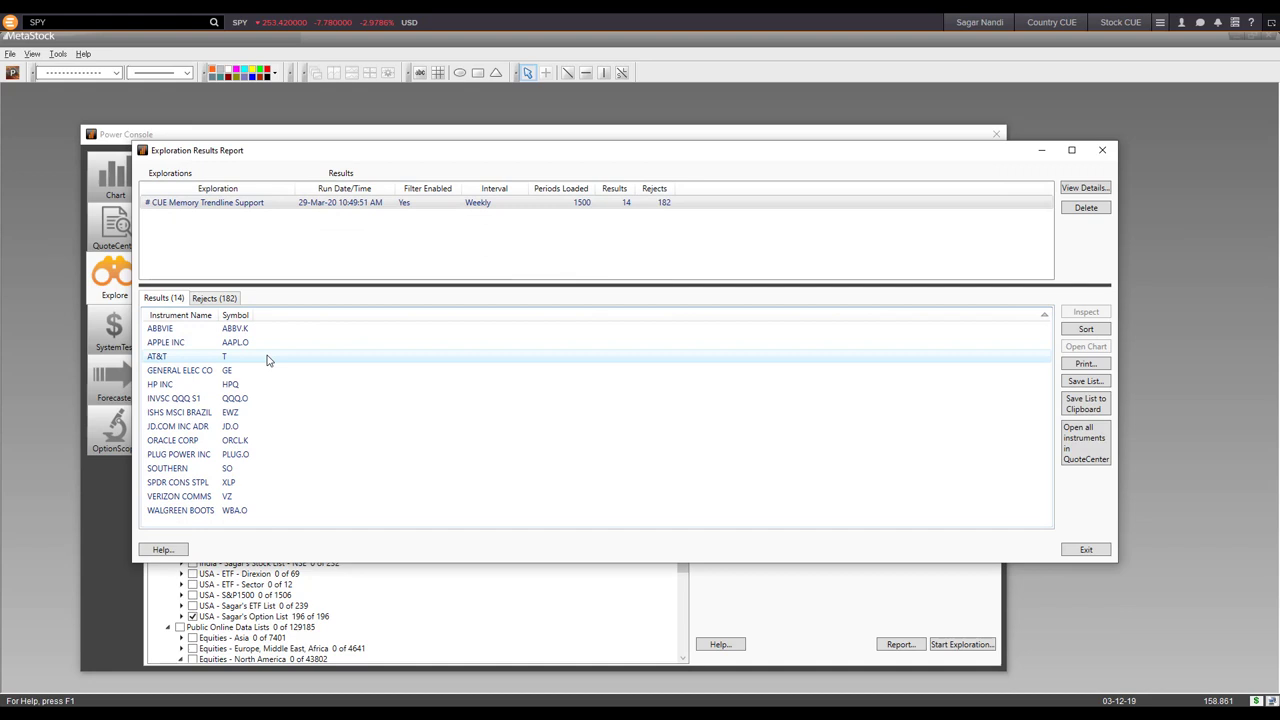
pyautogui.click(267, 358)
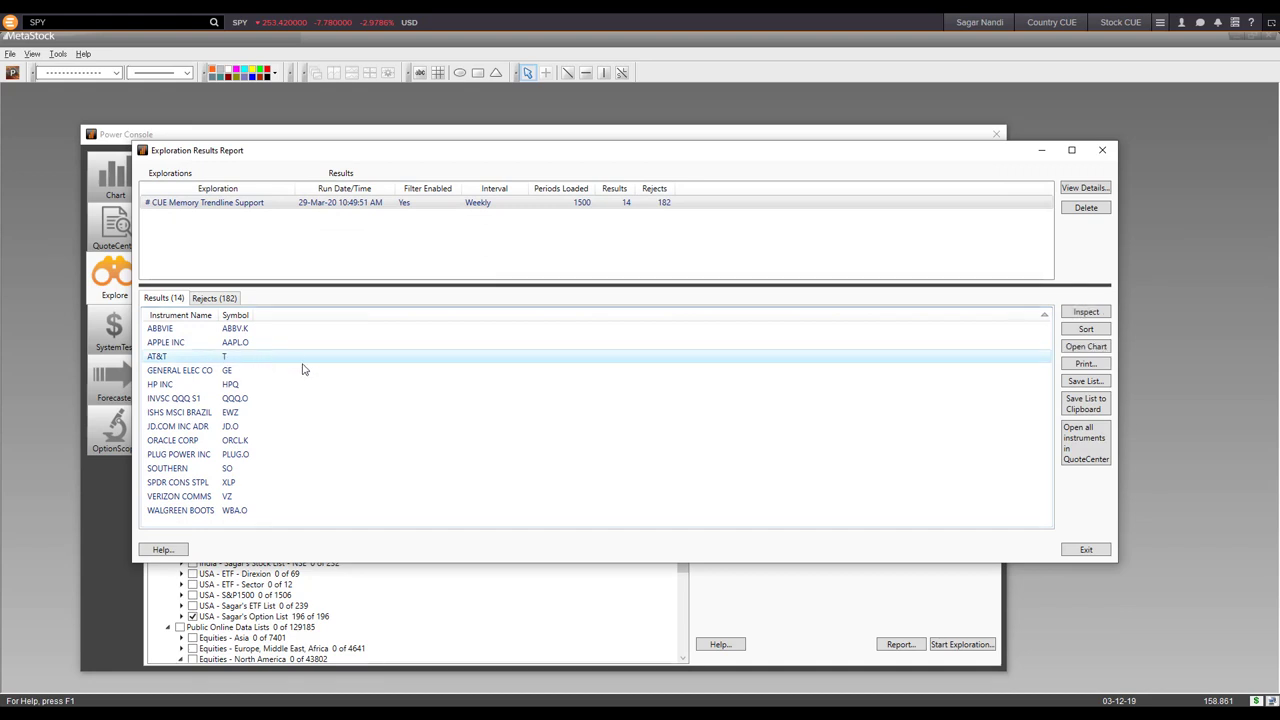
pyautogui.click(1086, 348)
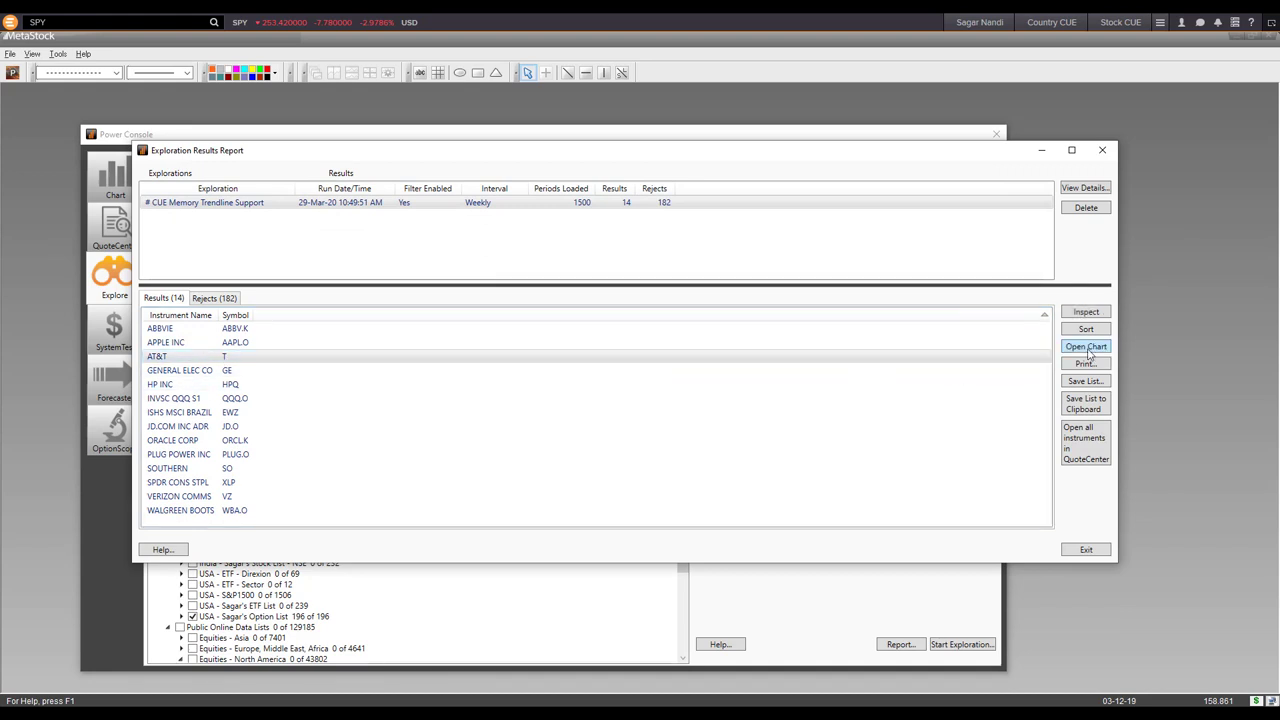
pyautogui.click(1103, 152)
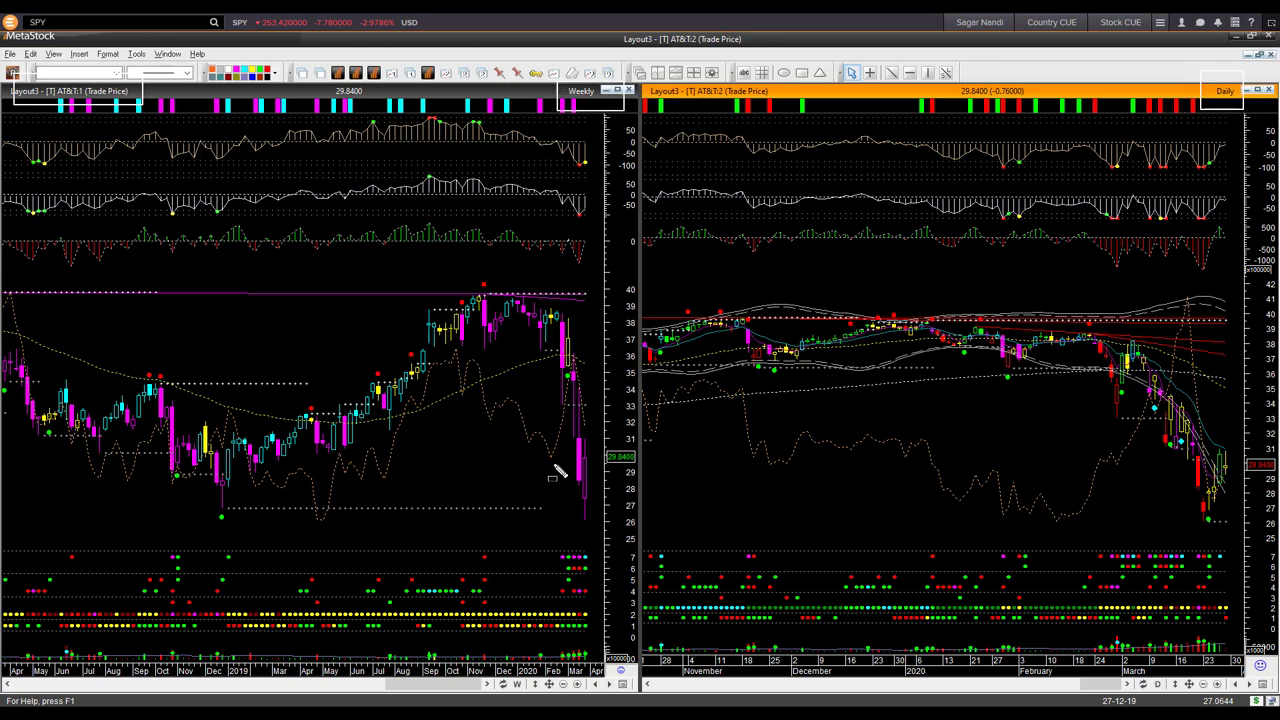
# Point an arrow at the latest candles near the dotted support line on AT&T's weekly chart, and clear the annotations.
pyautogui.moveTo(160, 546)
pyautogui.mouseDown()
pyautogui.moveTo(457, 526)
pyautogui.moveTo(585, 497)
pyautogui.mouseUp()
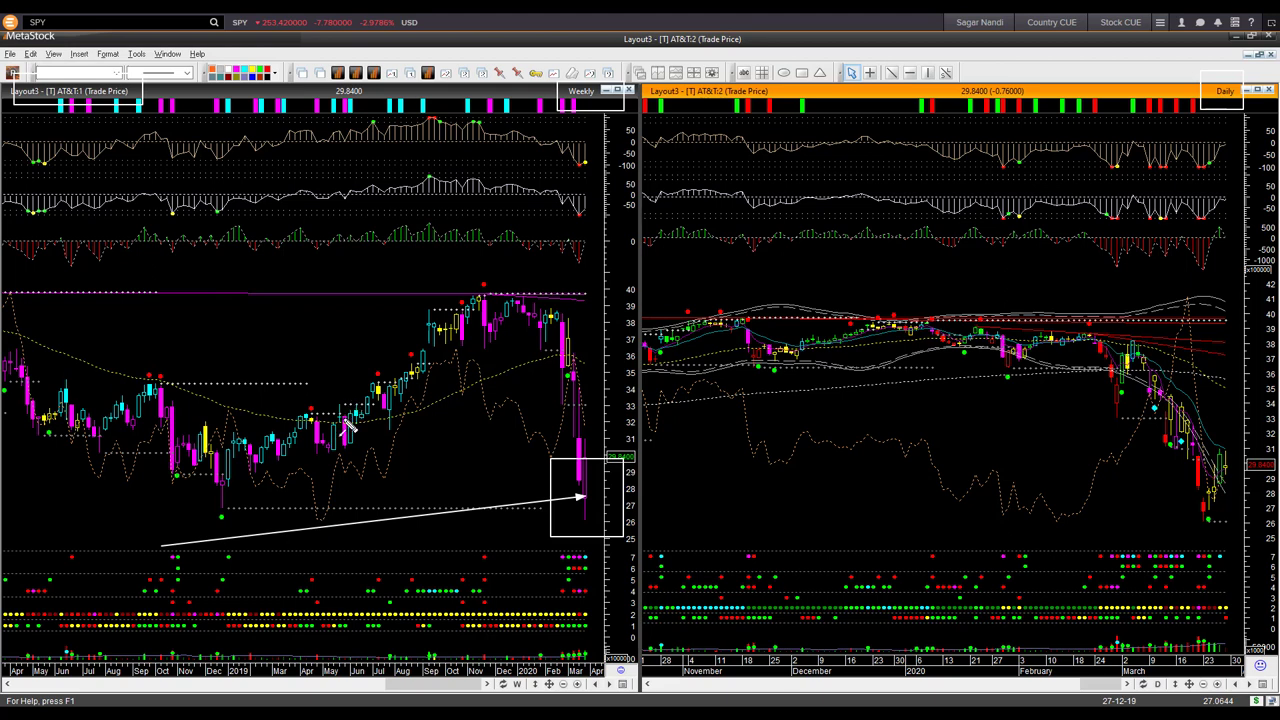
pyautogui.press('Escape')
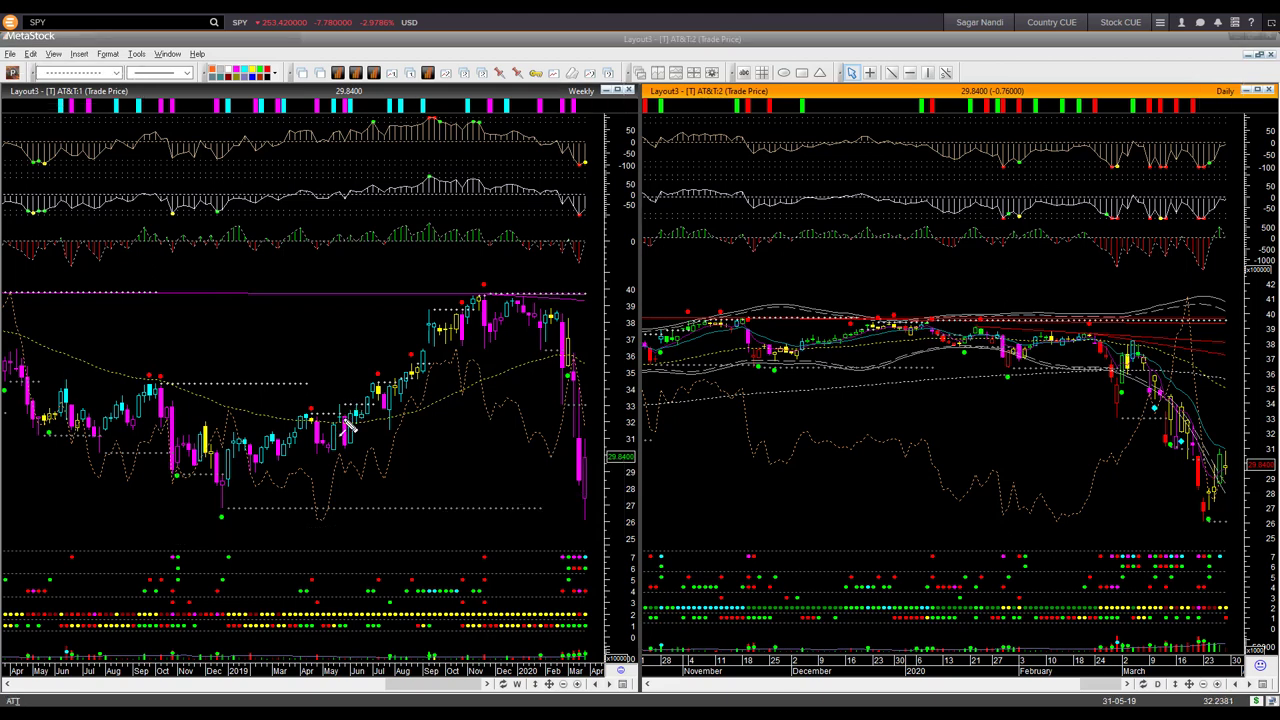
# Reopen the Power Console, frame the records-to-load setting and the Weekly interval, and clear the frames.
pyautogui.click(12, 73)
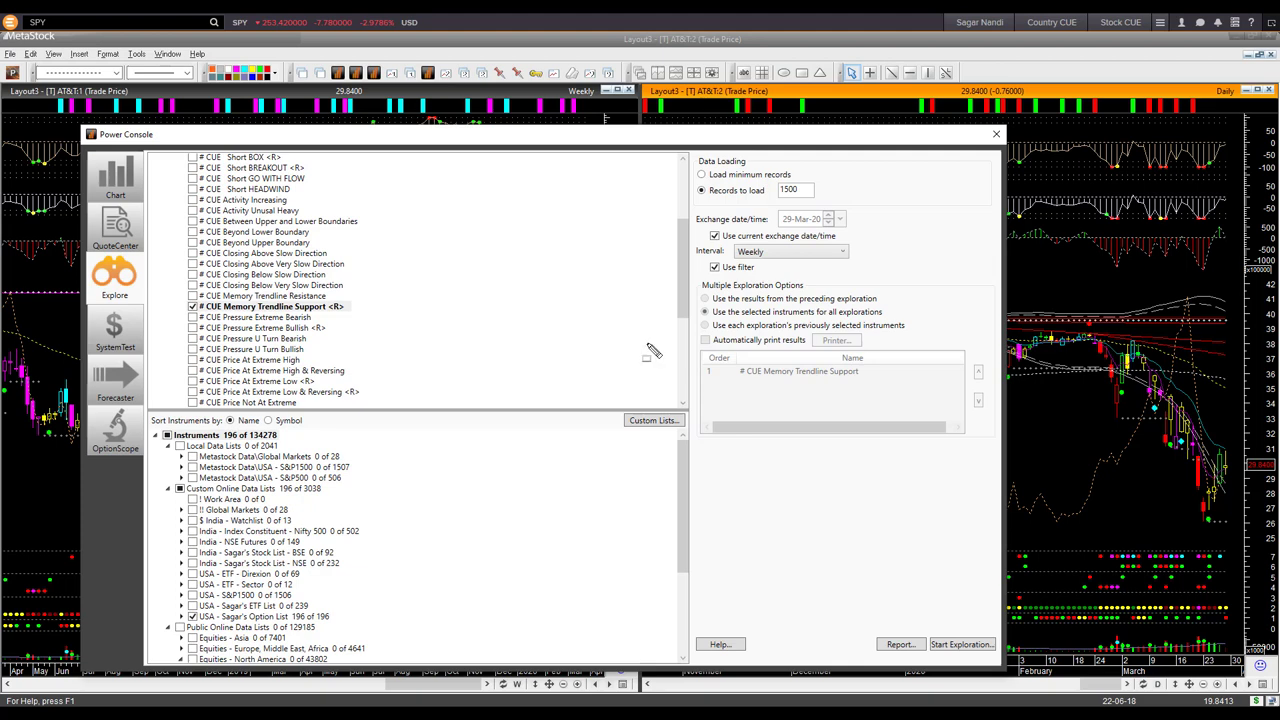
pyautogui.moveTo(688, 167); pyautogui.dragTo(843, 203)
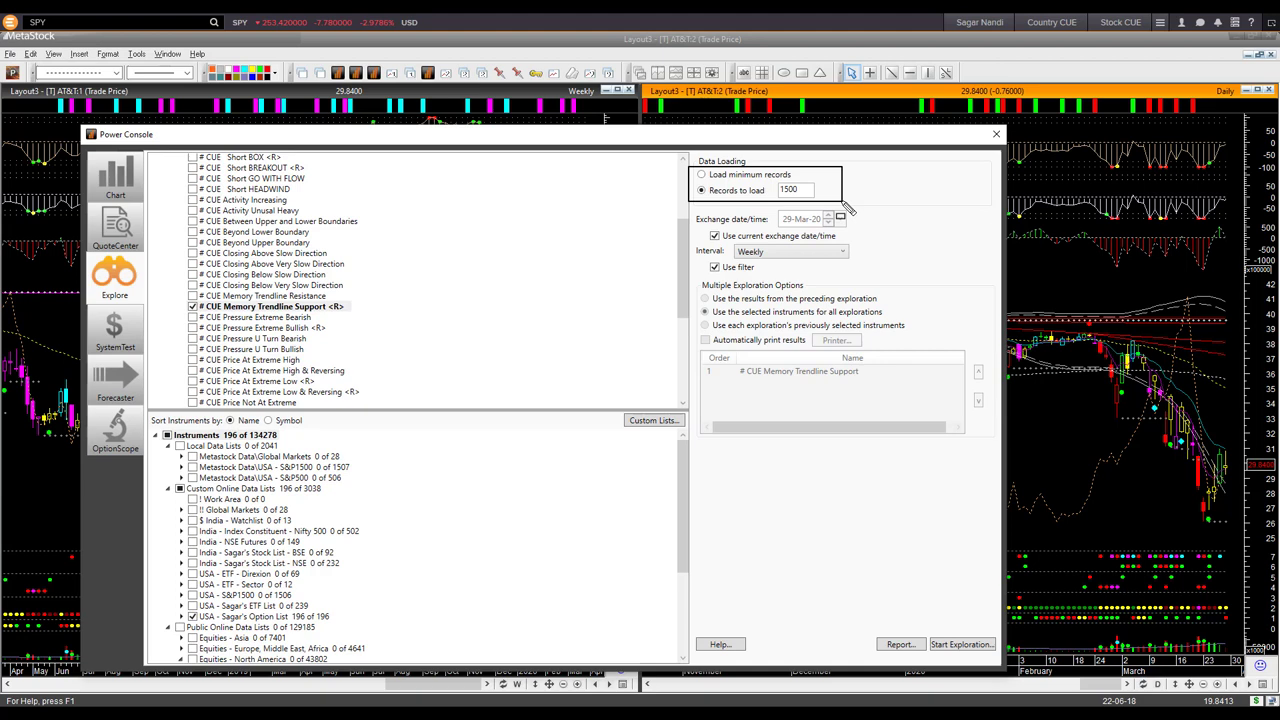
pyautogui.moveTo(726, 240)
pyautogui.mouseDown()
pyautogui.moveTo(838, 272)
pyautogui.moveTo(870, 263)
pyautogui.mouseUp()
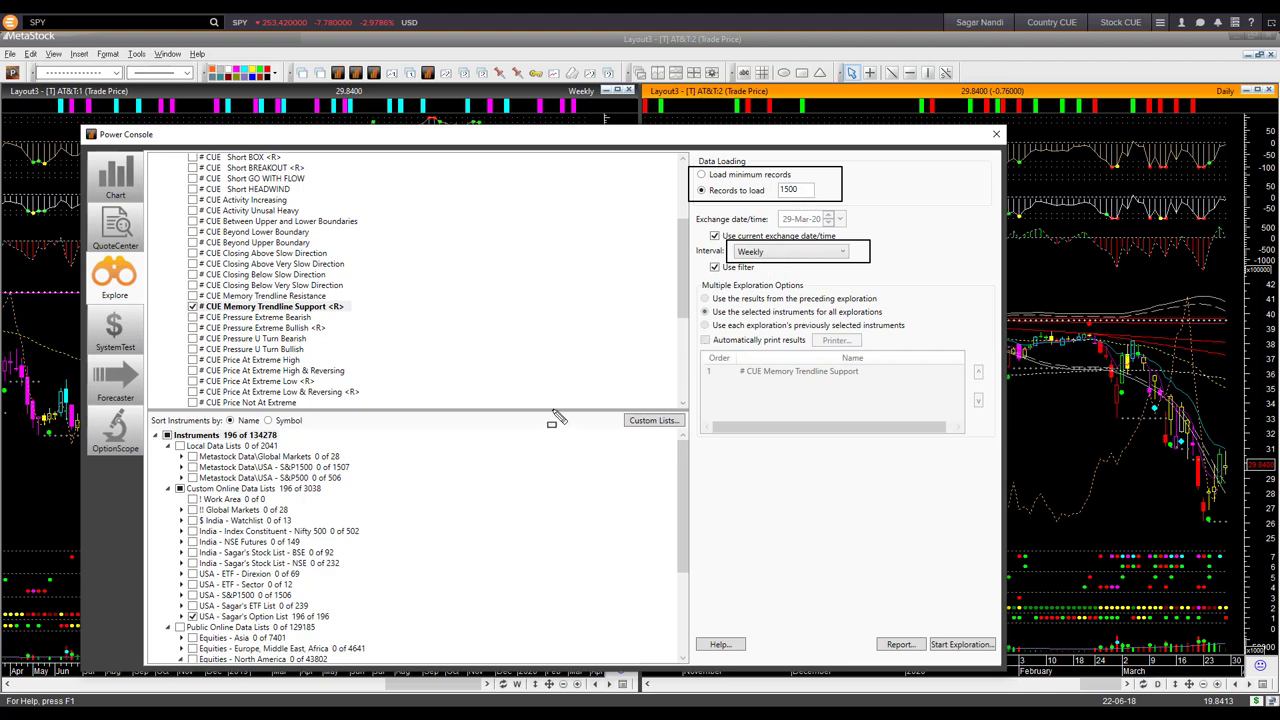
pyautogui.press('Escape')
# Divide 1500 by 50 in Calculator, and put away the Calculator and the Power Console.
pyautogui.press('super')
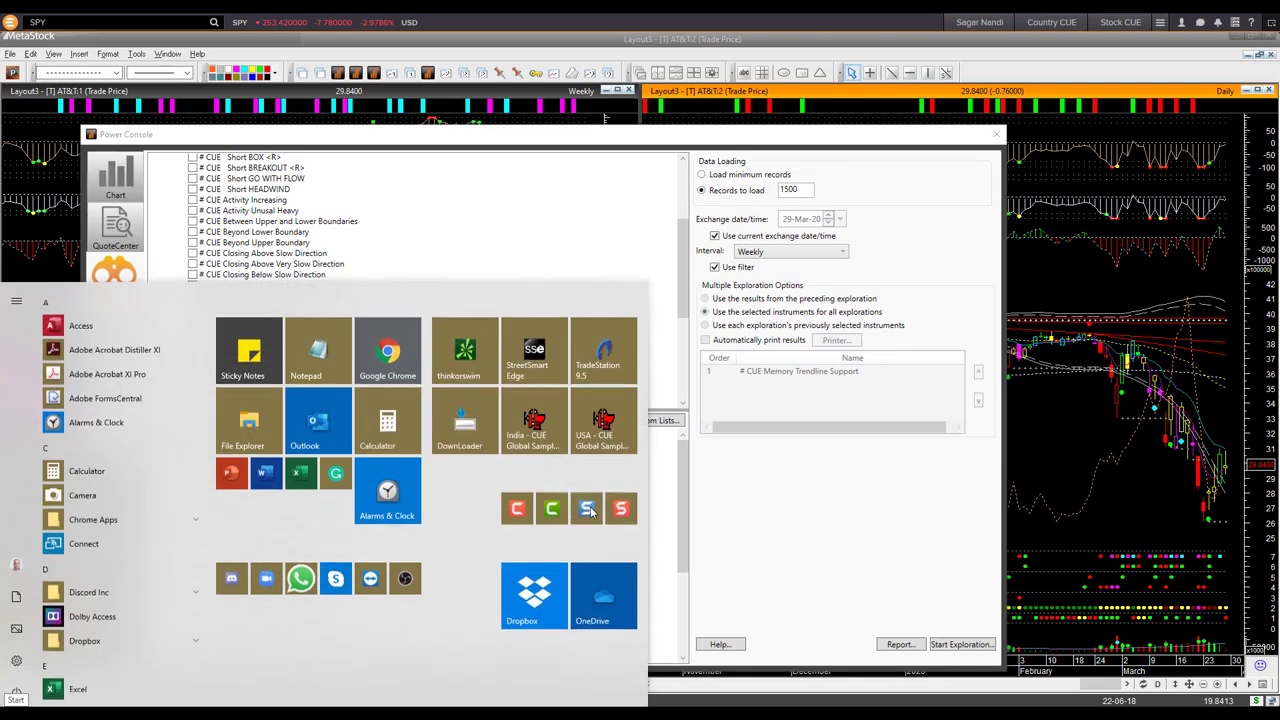
pyautogui.click(388, 420)
pyautogui.write('1,5')
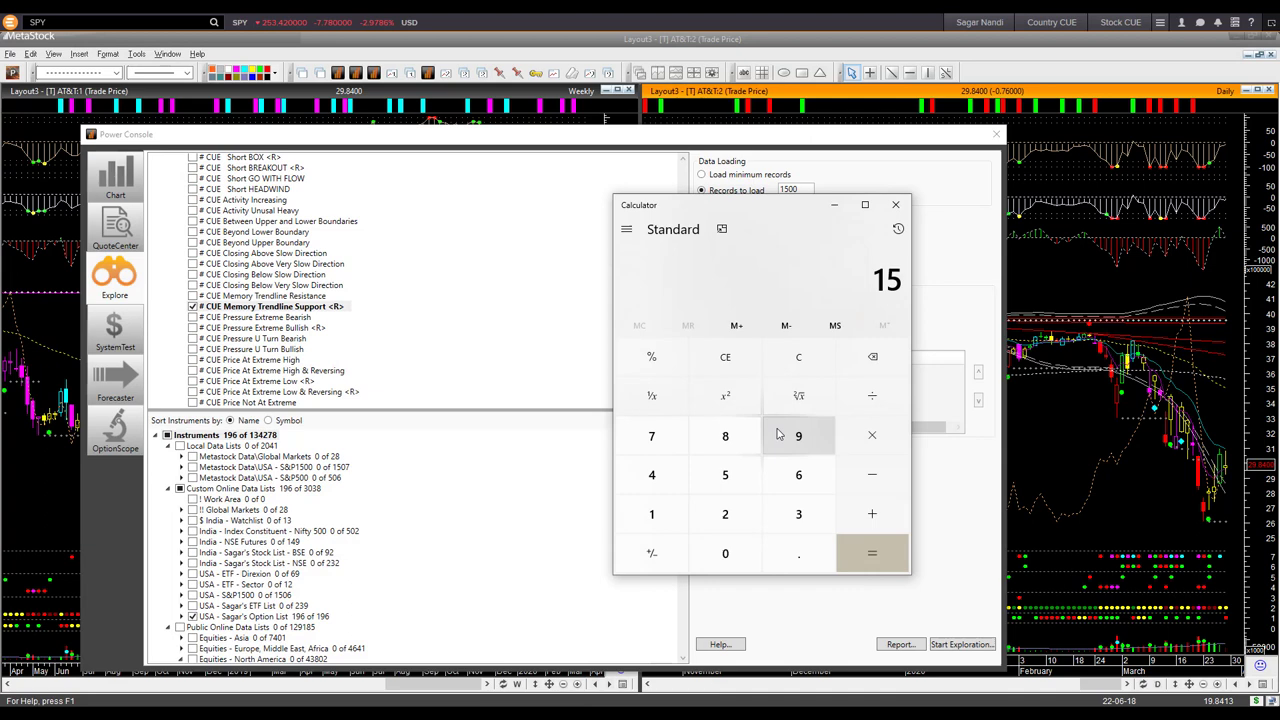
pyautogui.write('00')
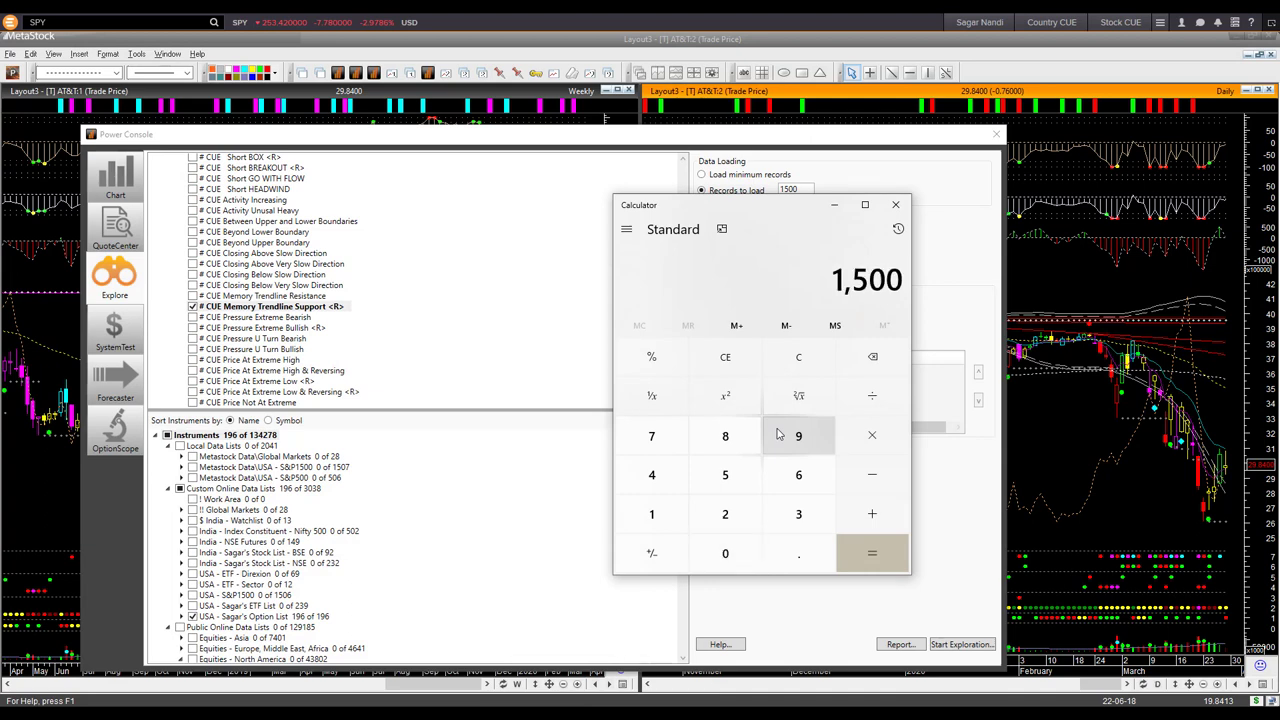
pyautogui.press('/')
pyautogui.write('50')
pyautogui.press('Return')
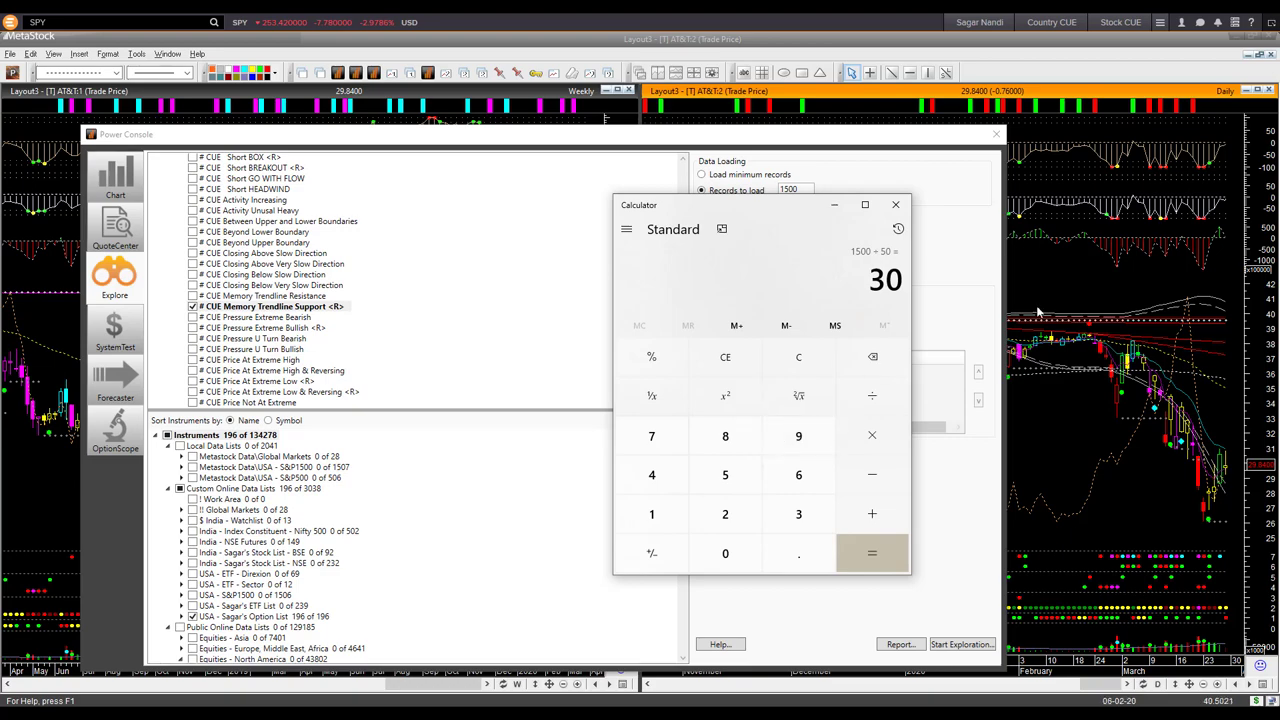
pyautogui.click(996, 136)
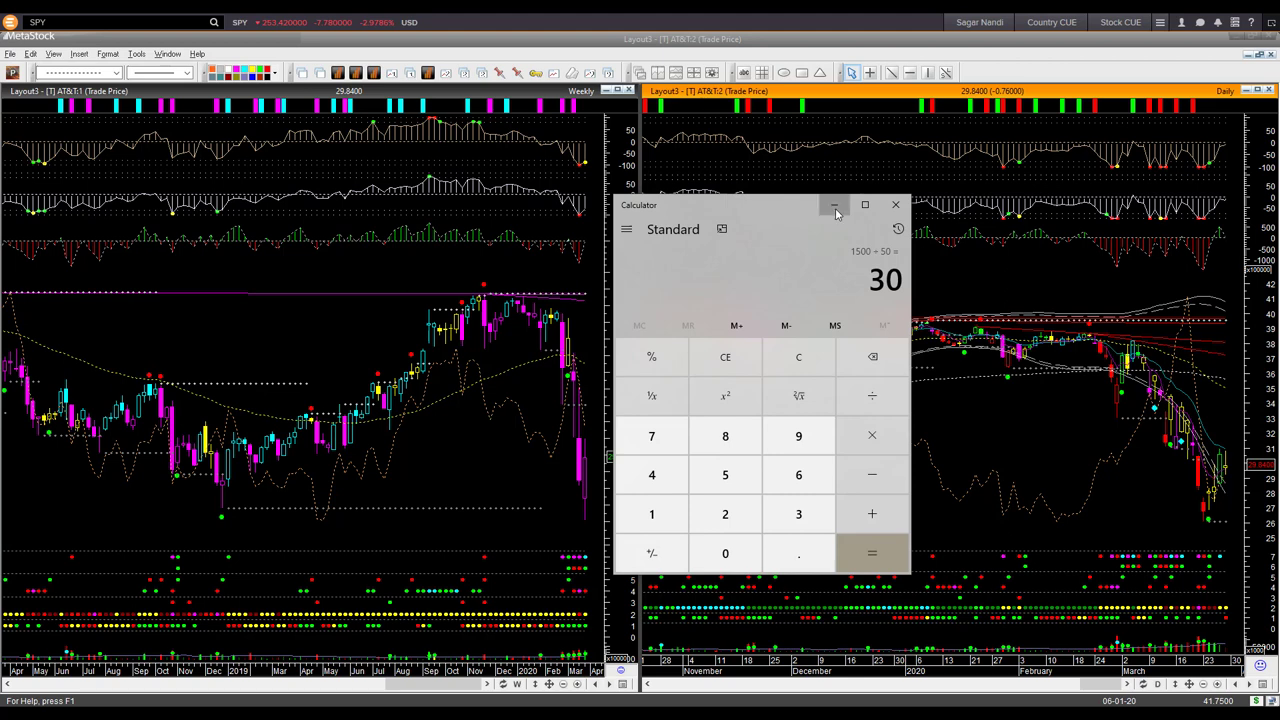
pyautogui.click(834, 204)
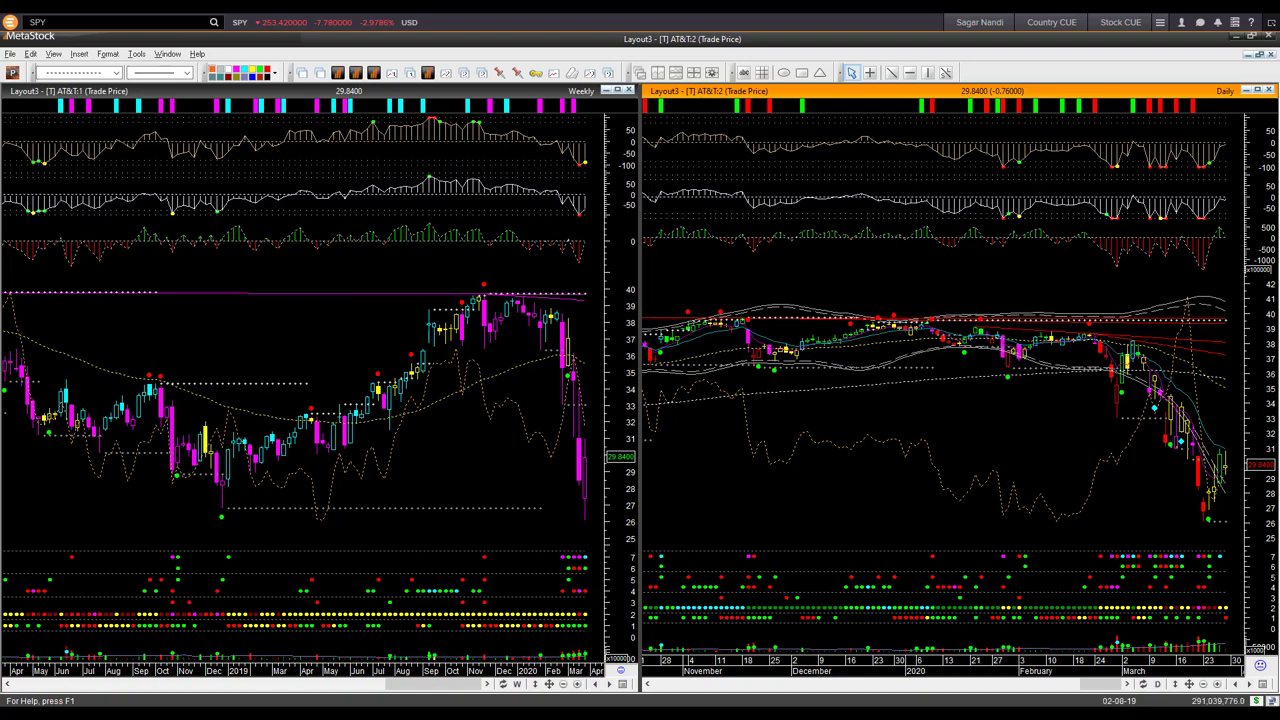
# Switch to TradeStation and show symbol T as a weekly chart in the CUE - 2 Single Chart workspace.
pyautogui.press('Print')
pyautogui.hotkey('alt', 'Tab')
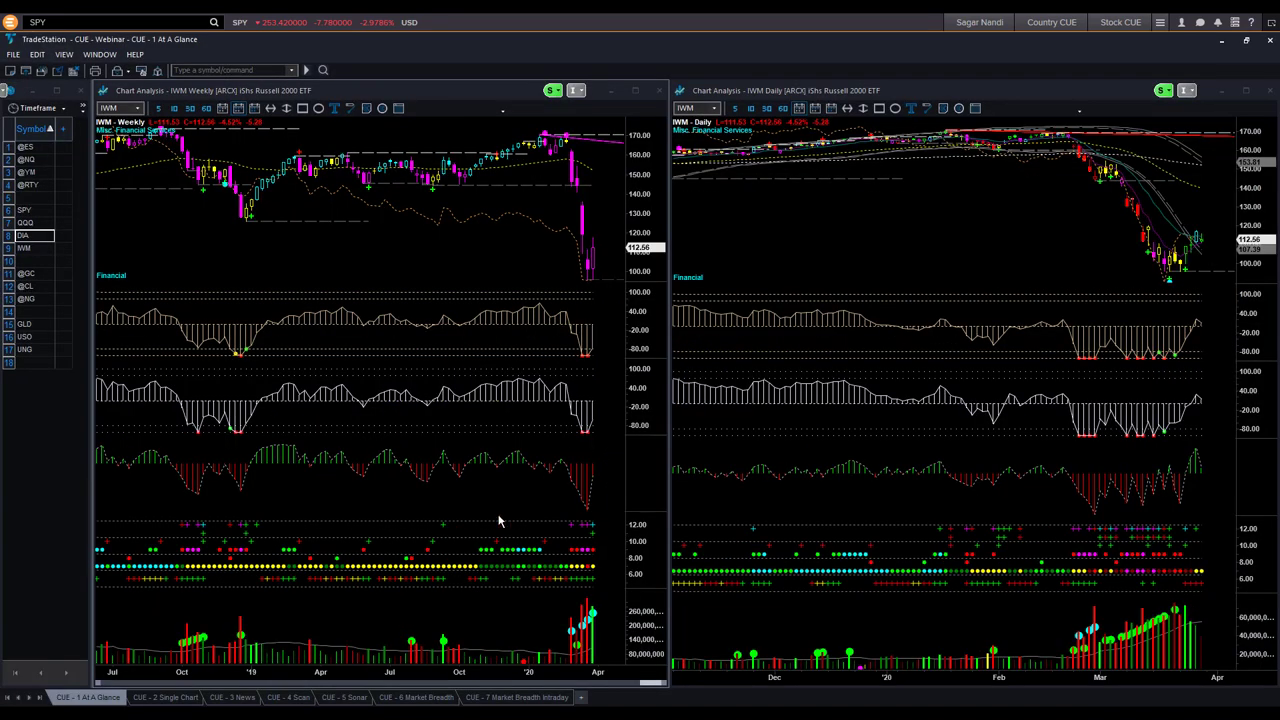
pyautogui.click(165, 697)
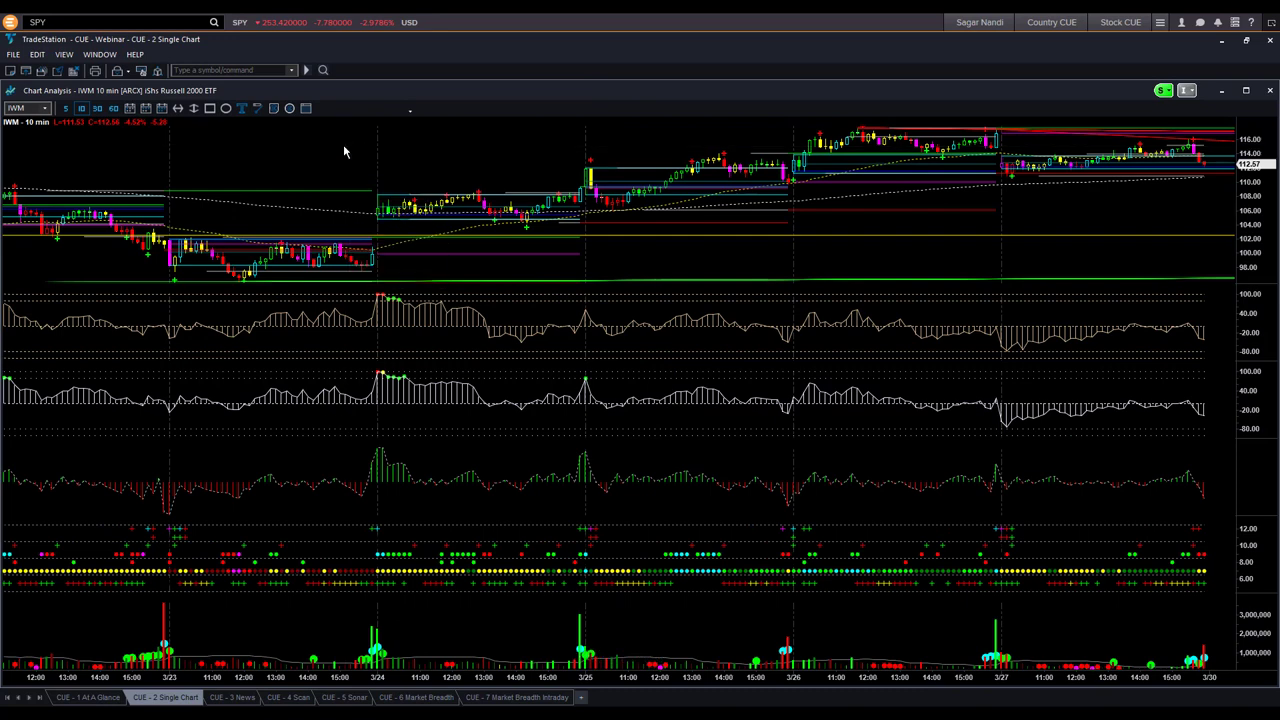
pyautogui.write('T')
pyautogui.press('Return')
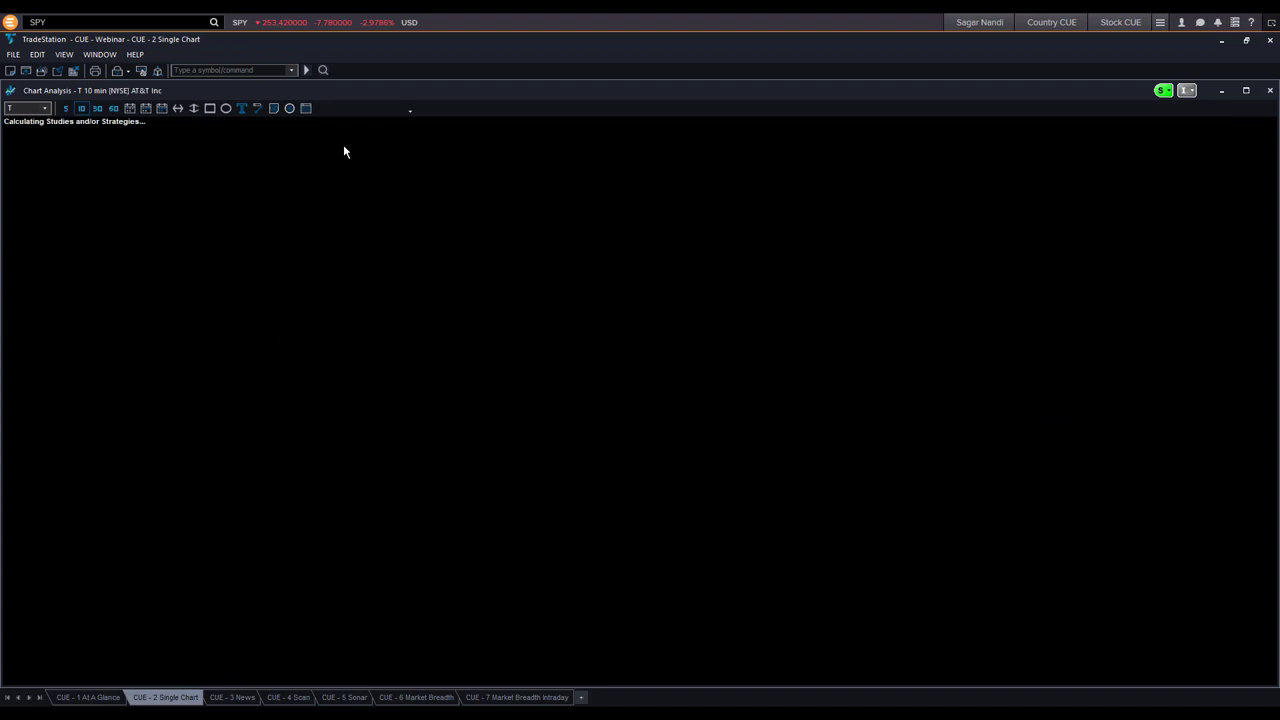
pyautogui.write('W')
pyautogui.press('Return')
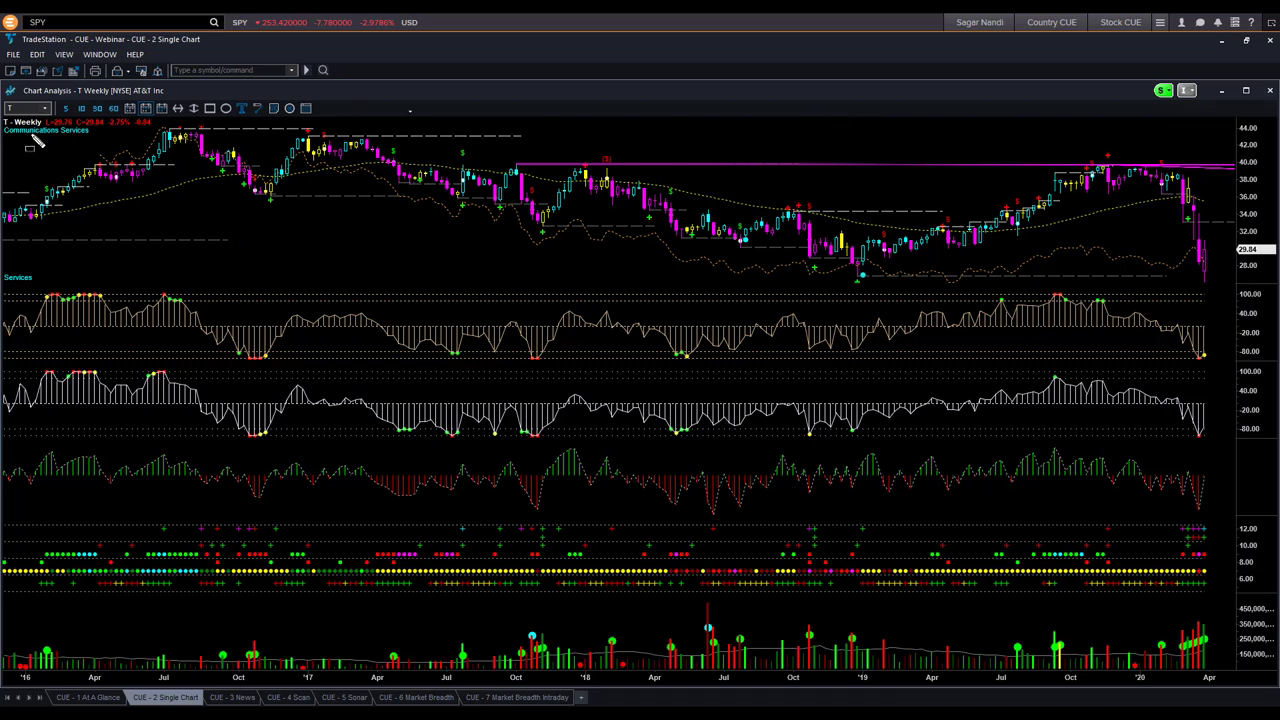
# Frame the T symbol and point an arrow at the latest weekly candles near the dashed support line, and clear the annotations.
pyautogui.click(8, 113)
pyautogui.moveTo(958, 284); pyautogui.dragTo(1193, 273)
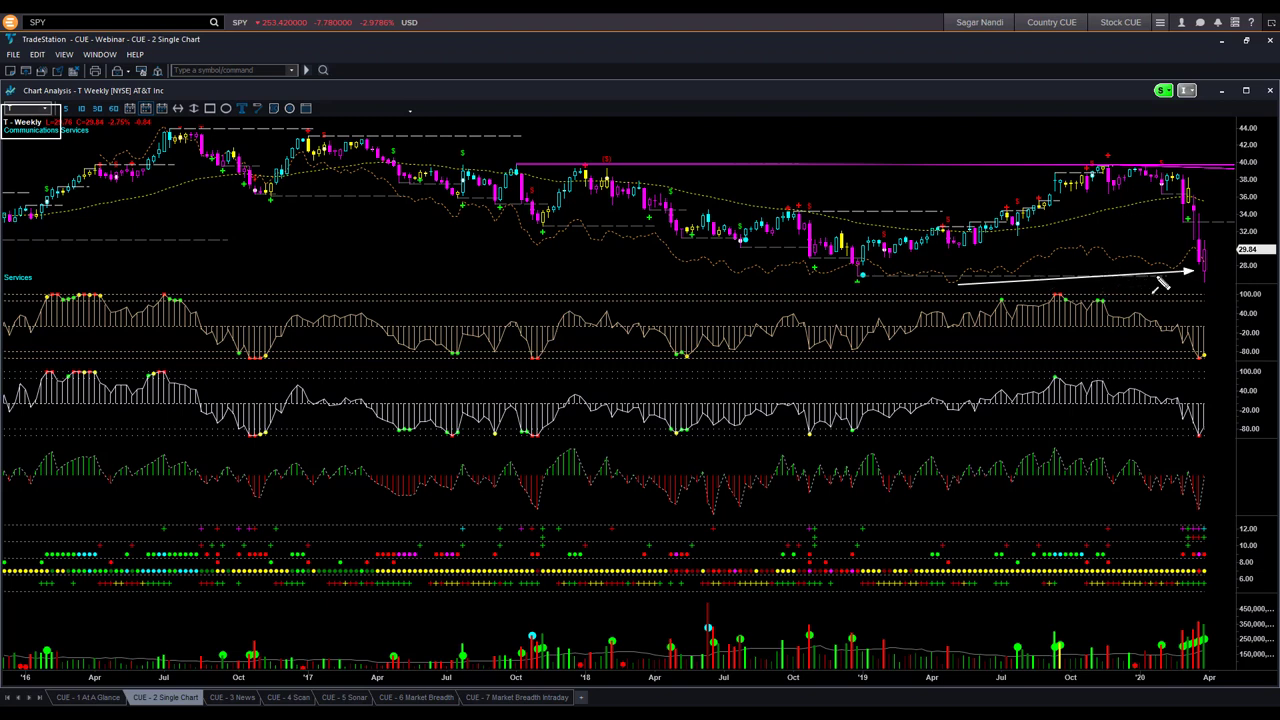
pyautogui.press('Delete')
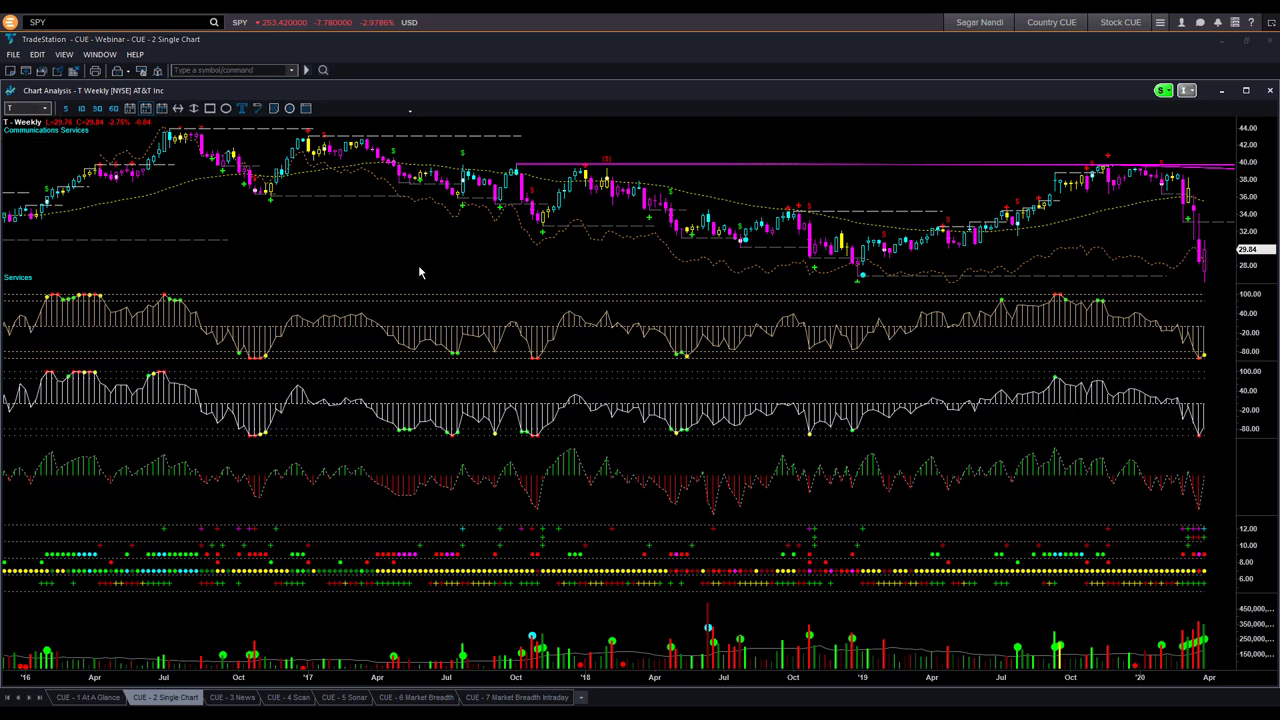
# Customize the T weekly chart's data range to use Bars Back, load a longer history, and apply the settings.
pyautogui.rightClick(356, 226)
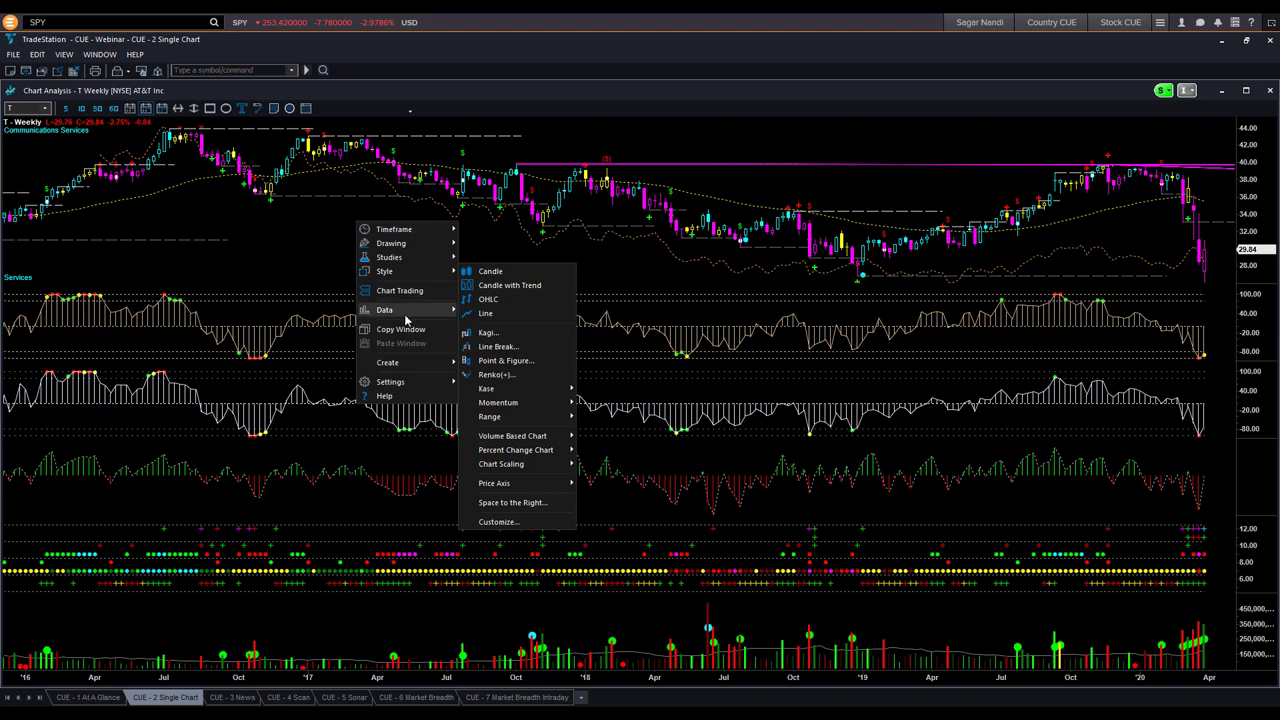
pyautogui.moveTo(407, 318)
pyautogui.click(490, 326)
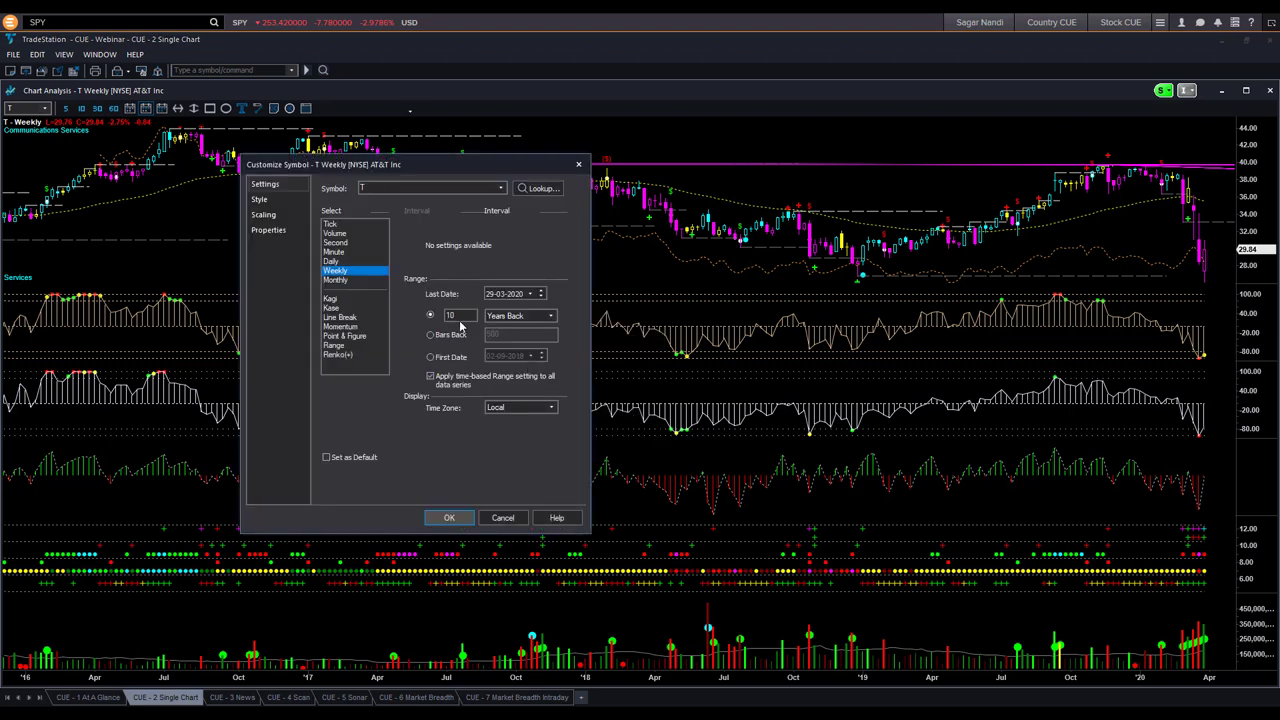
pyautogui.doubleClick(460, 315)
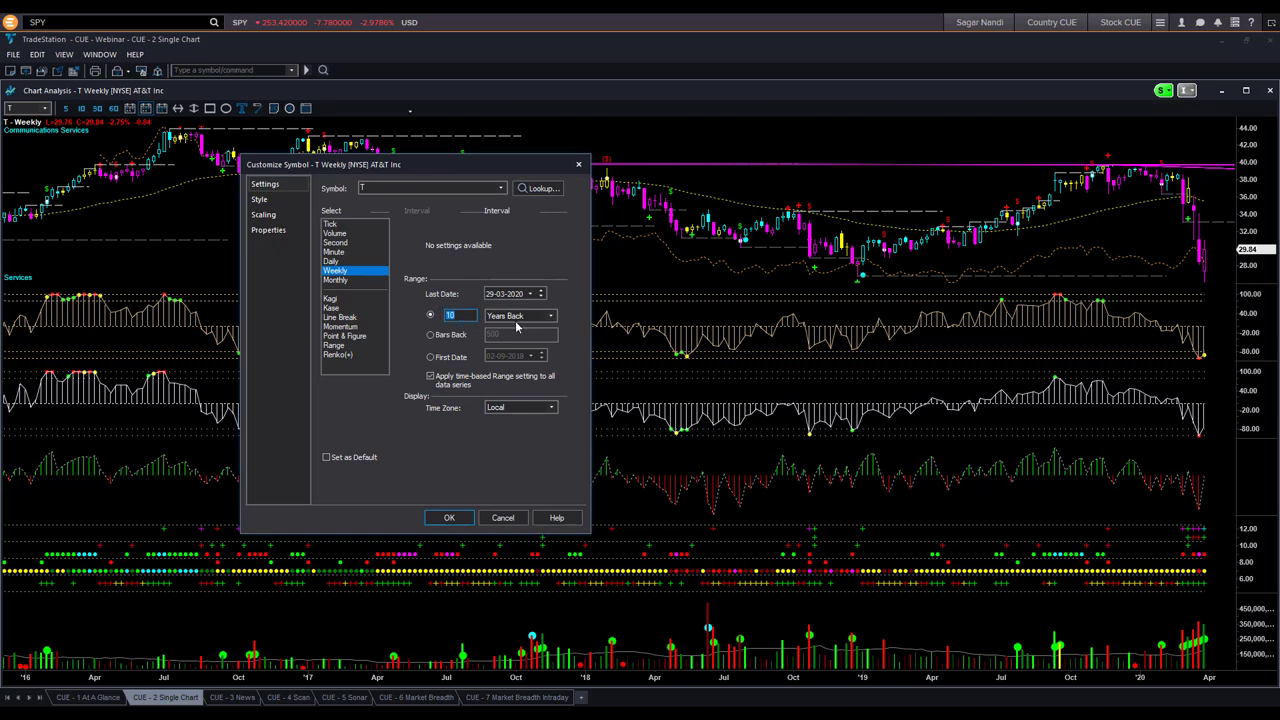
pyautogui.click(450, 337)
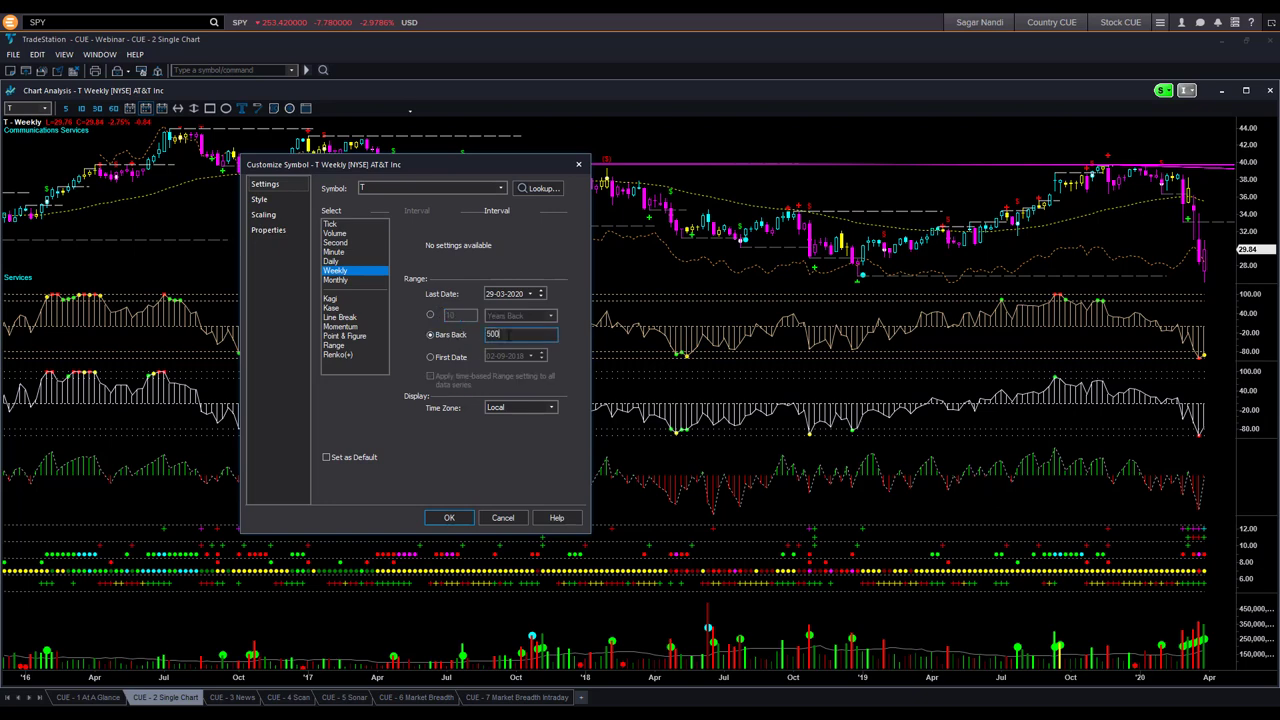
pyautogui.doubleClick(512, 335)
pyautogui.write('1')
pyautogui.click(450, 518)
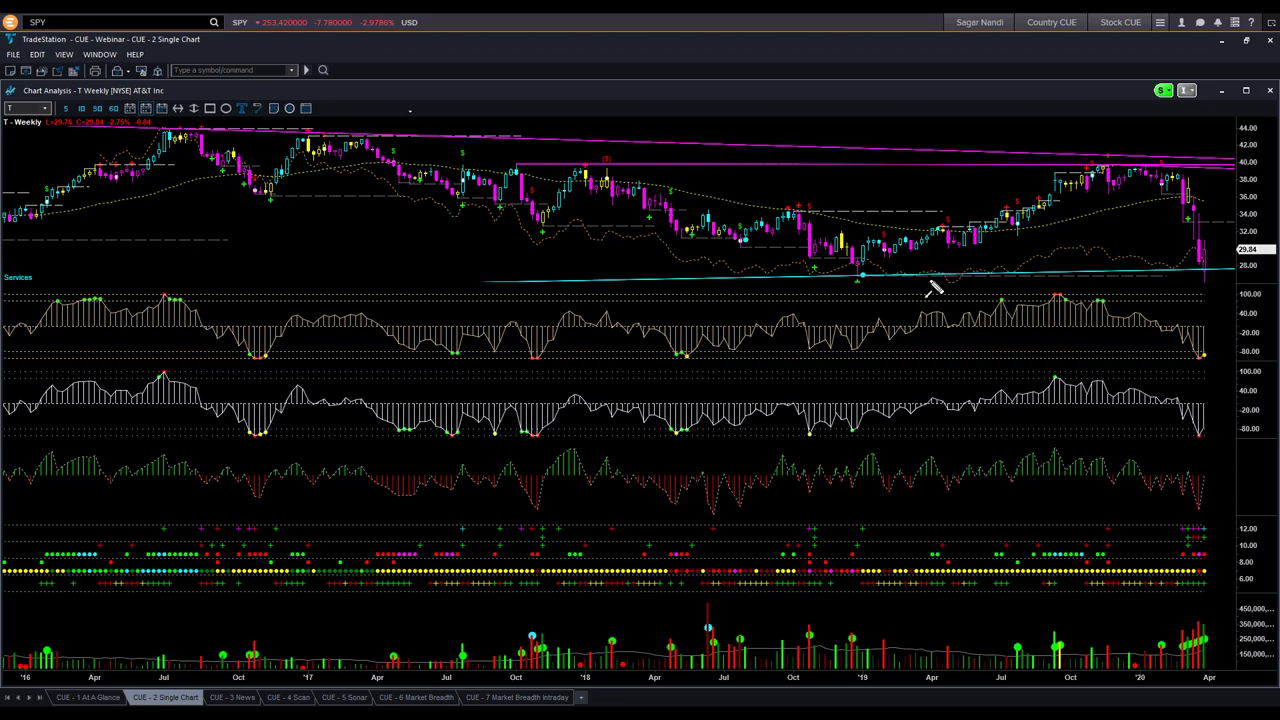
# Draw arrows along the cyan weekly support trendline and around the latest T candles, and clear the annotations.
pyautogui.moveTo(918, 285); pyautogui.dragTo(1196, 281)
pyautogui.moveTo(898, 283); pyautogui.dragTo(460, 290)
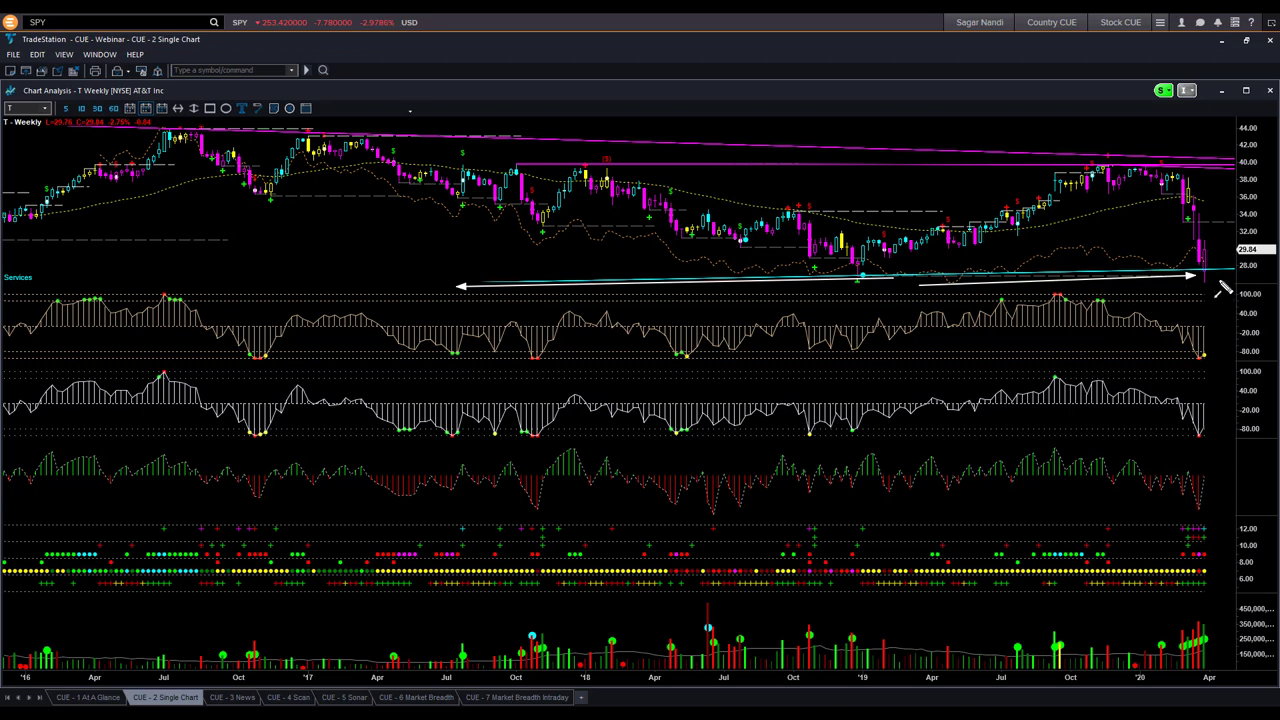
pyautogui.moveTo(1207, 278); pyautogui.dragTo(1262, 275)
pyautogui.moveTo(1183, 262)
pyautogui.mouseDown()
pyautogui.moveTo(1210, 288)
pyautogui.moveTo(1203, 280)
pyautogui.moveTo(1218, 278)
pyautogui.mouseUp()
pyautogui.moveTo(1200, 288); pyautogui.dragTo(1240, 286)
pyautogui.moveTo(1205, 240); pyautogui.dragTo(1255, 245)
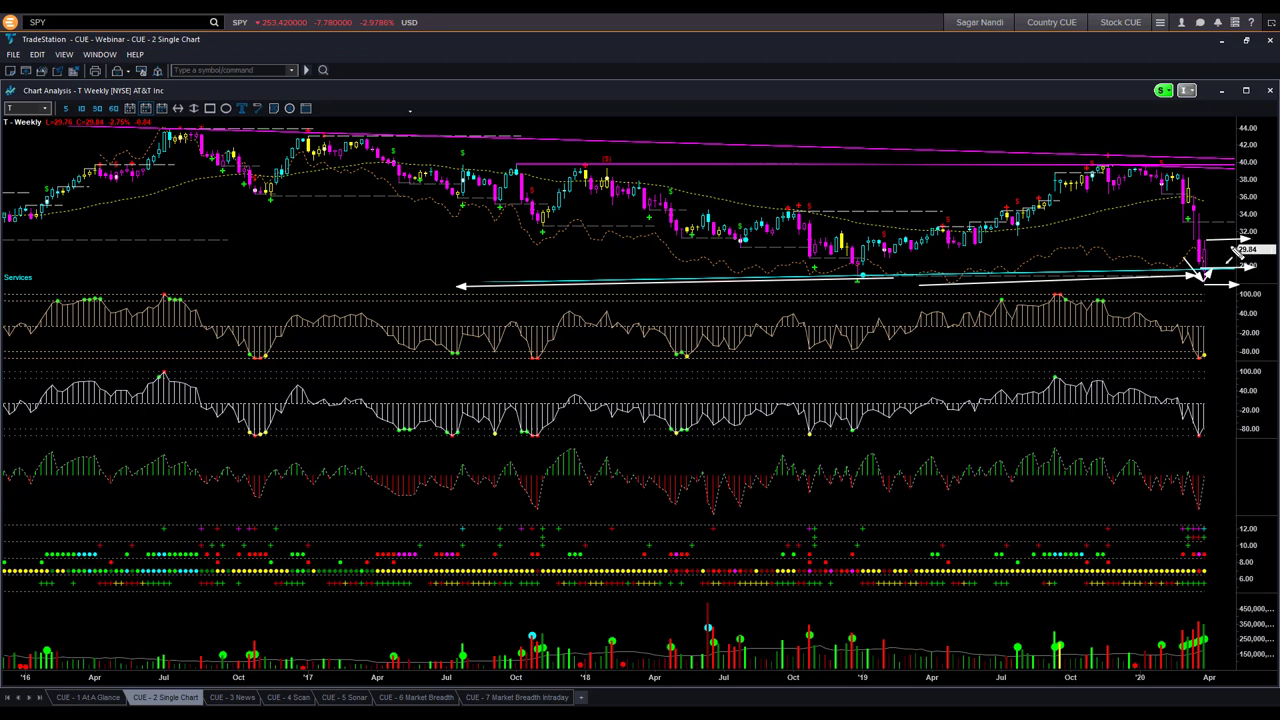
pyautogui.moveTo(1208, 268)
pyautogui.mouseDown()
pyautogui.moveTo(1224, 242)
pyautogui.moveTo(1226, 270)
pyautogui.mouseUp()
pyautogui.press('Escape')
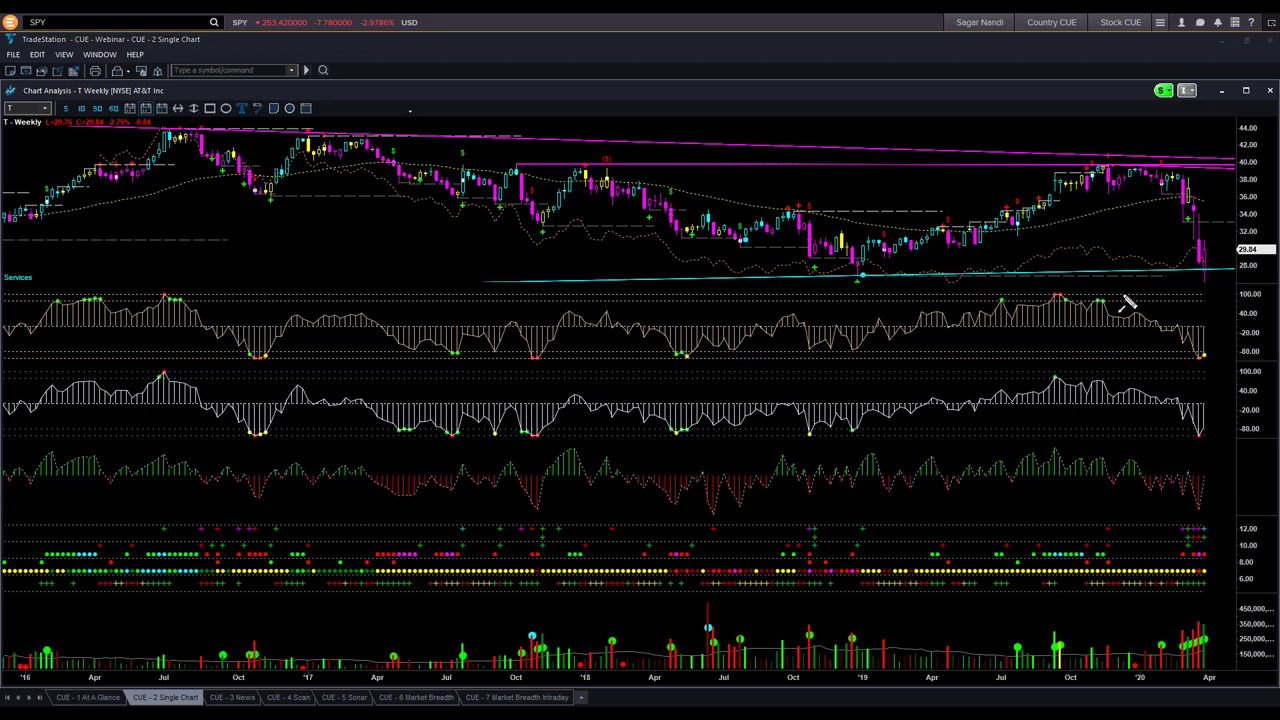
# Switch to MetaStock and maximize the weekly AT&T chart.
pyautogui.hotkey('alt', 'Tab')
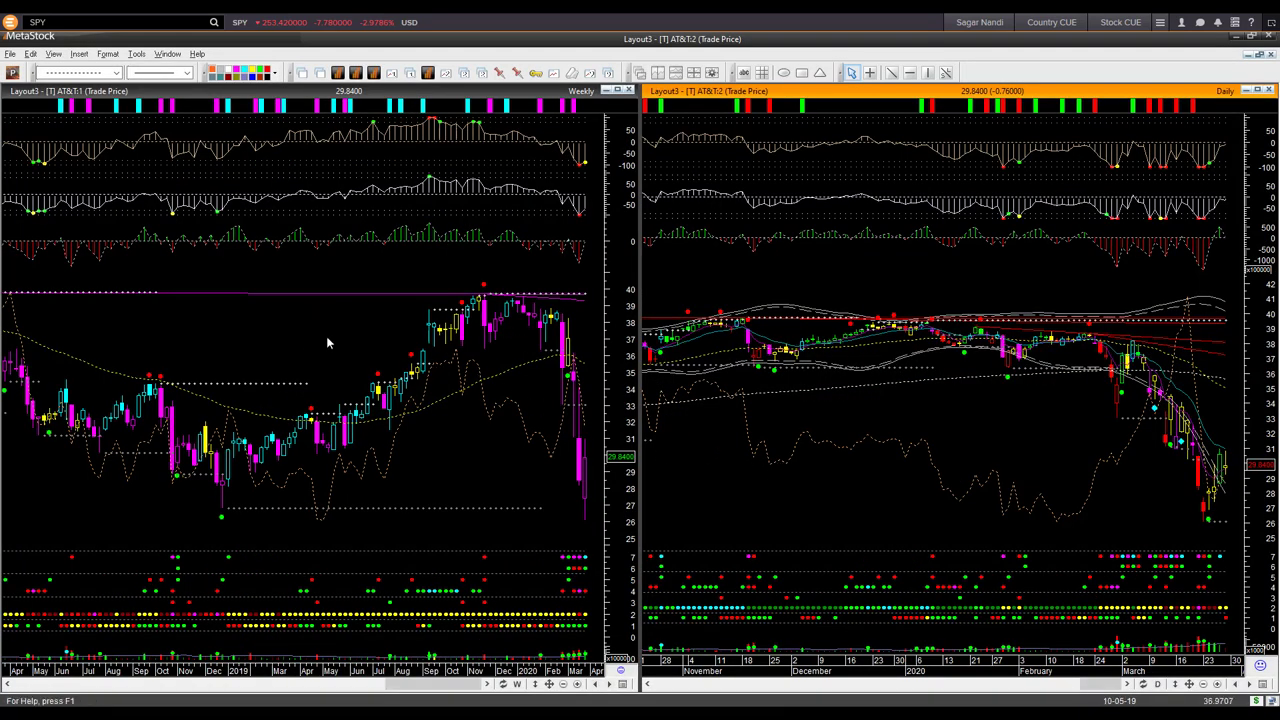
pyautogui.click(270, 267)
pyautogui.doubleClick(436, 93)
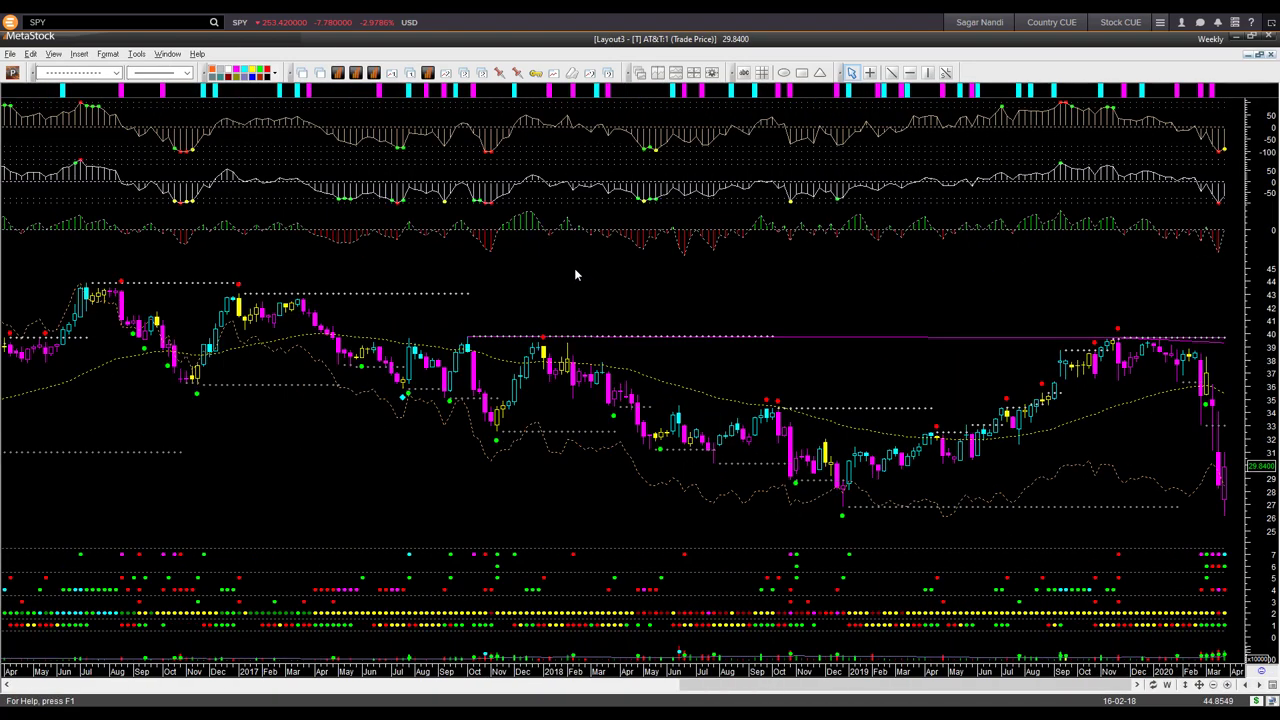
# Delete the three indicator plots above the AT&T price candles and switch the chart to the Monthly interval.
pyautogui.click(649, 148)
pyautogui.press('Delete')
pyautogui.click(640, 197)
pyautogui.press('Delete')
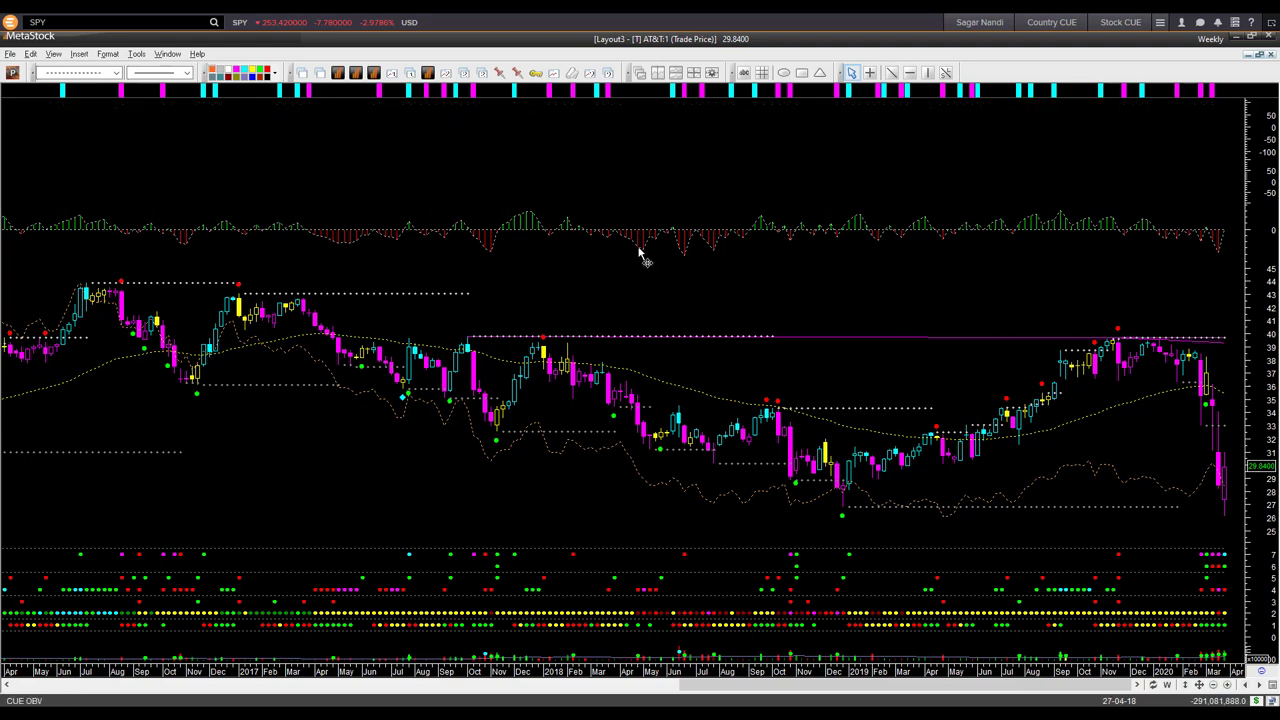
pyautogui.click(641, 253)
pyautogui.press('Delete')
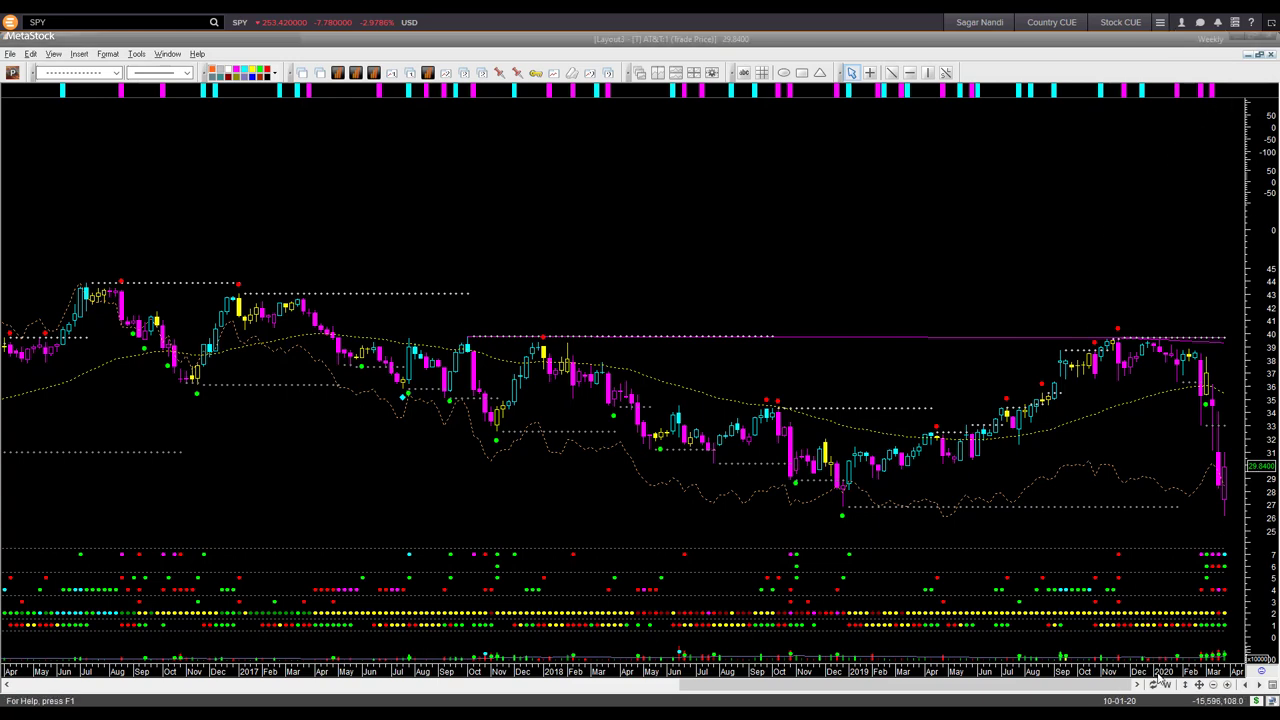
pyautogui.click(1166, 684)
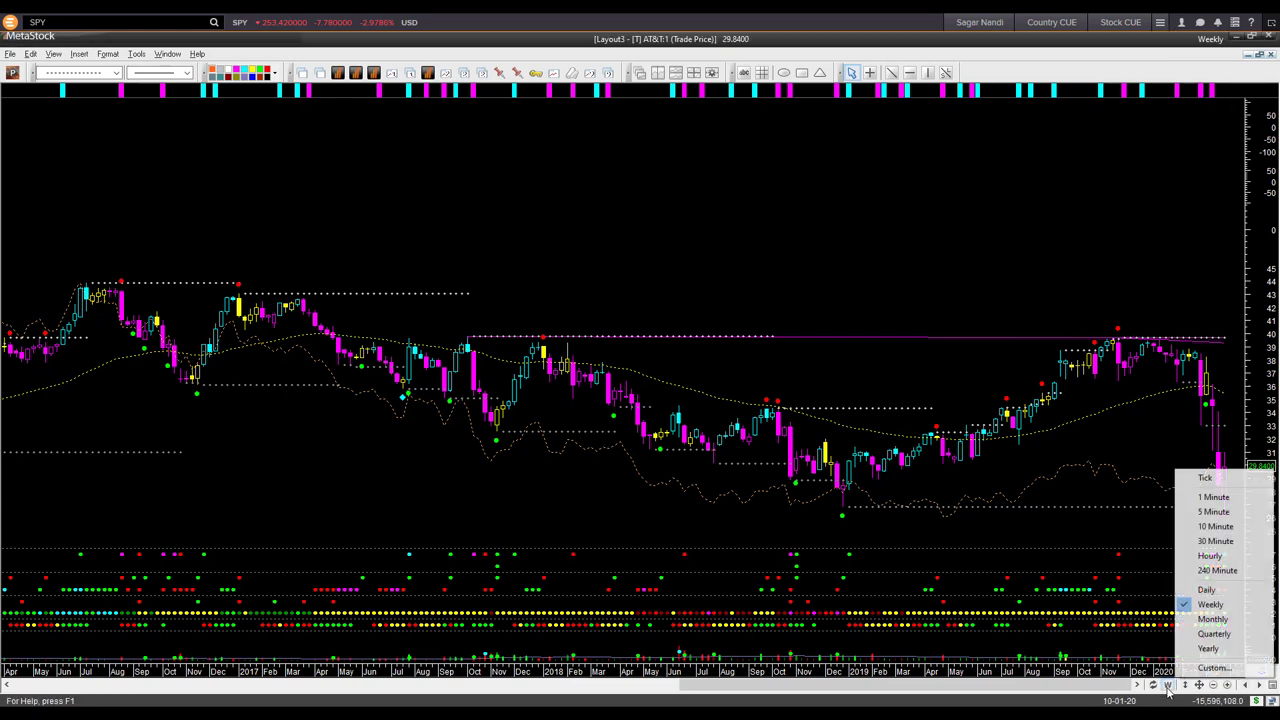
pyautogui.click(1210, 620)
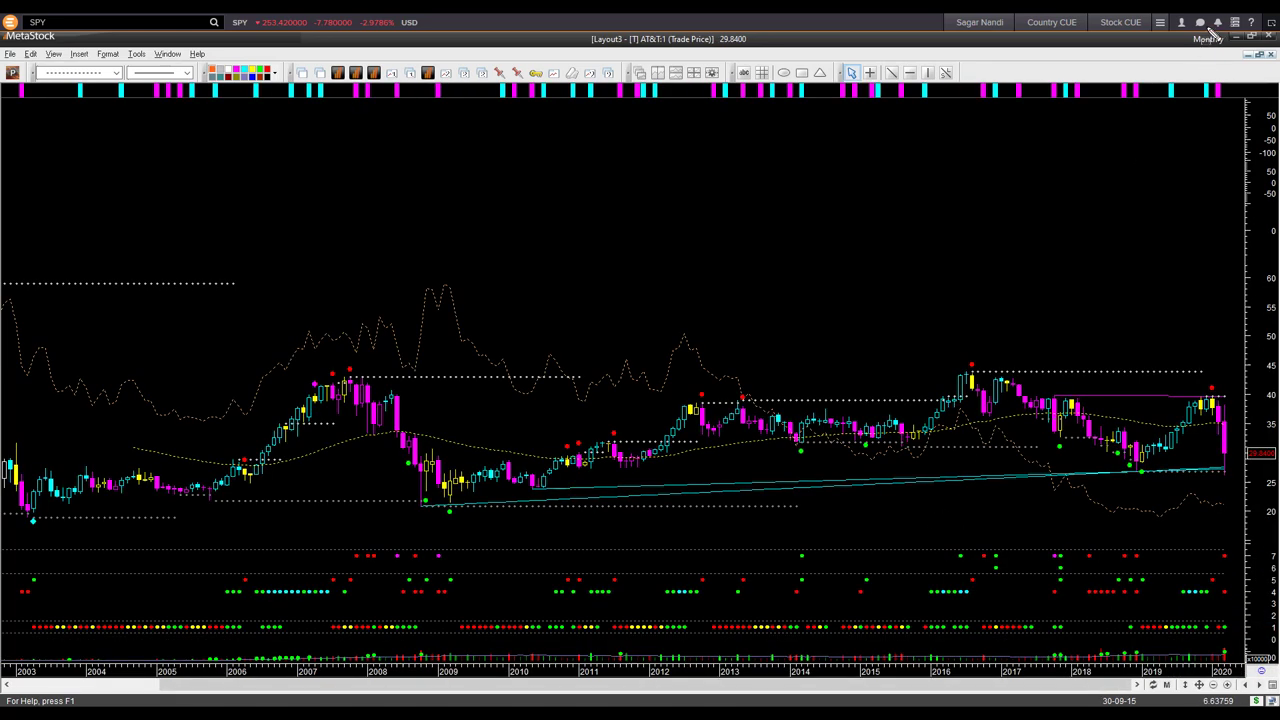
# Frame the Monthly label and the AT&T title, and draw arrows along the cyan support trendlines and from their 2008 low to the date axis.
pyautogui.moveTo(1180, 20); pyautogui.dragTo(1238, 102)
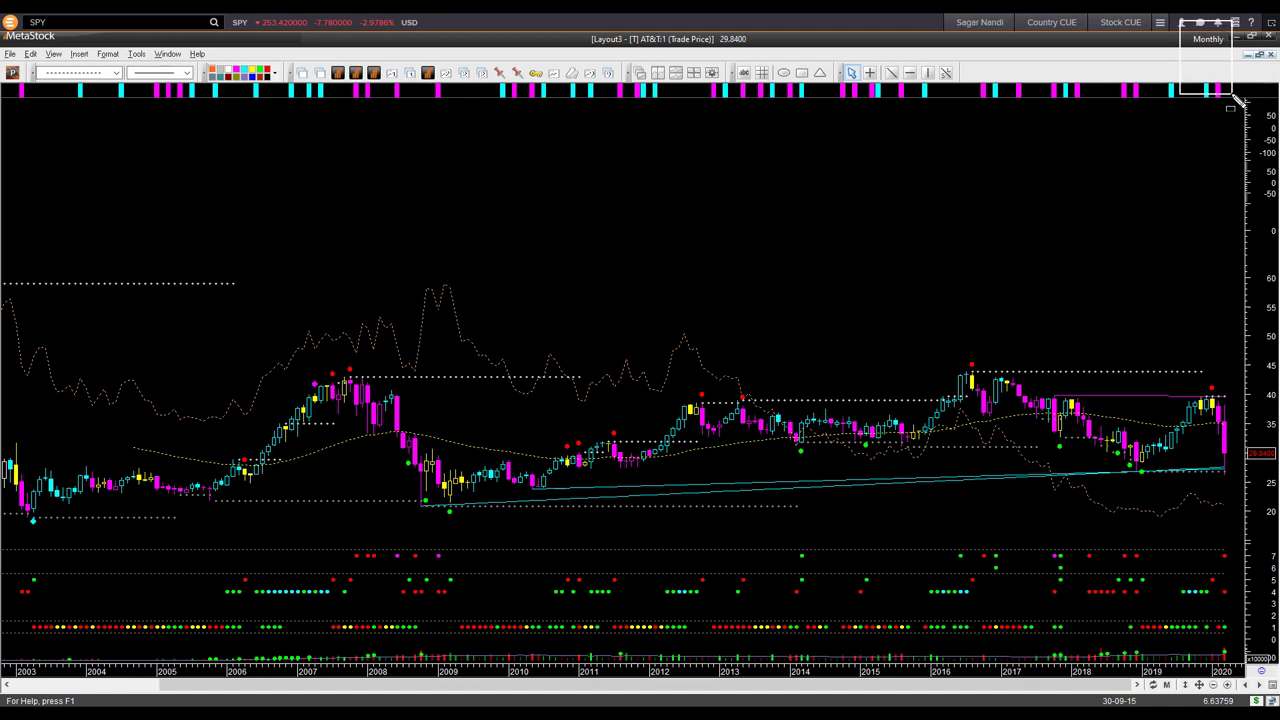
pyautogui.moveTo(618, 28)
pyautogui.mouseDown()
pyautogui.moveTo(624, 40)
pyautogui.moveTo(736, 48)
pyautogui.mouseUp()
pyautogui.moveTo(812, 497); pyautogui.dragTo(1190, 484)
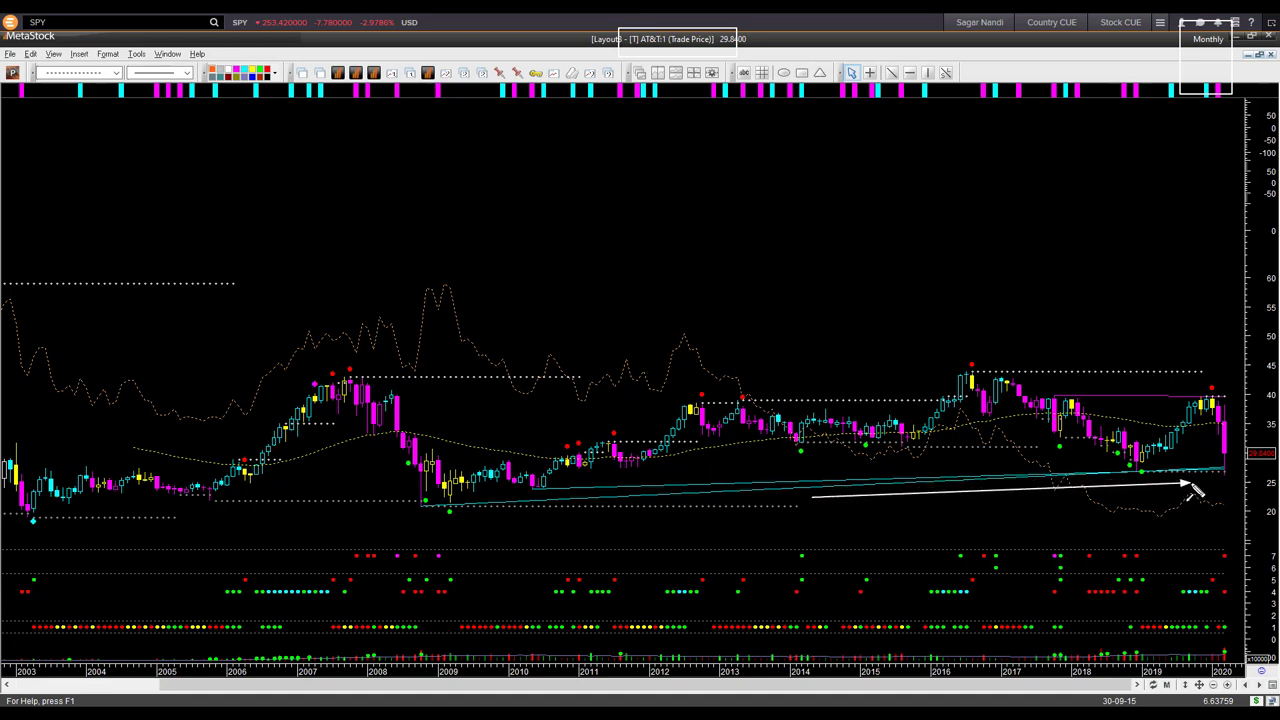
pyautogui.moveTo(418, 510); pyautogui.dragTo(420, 665)
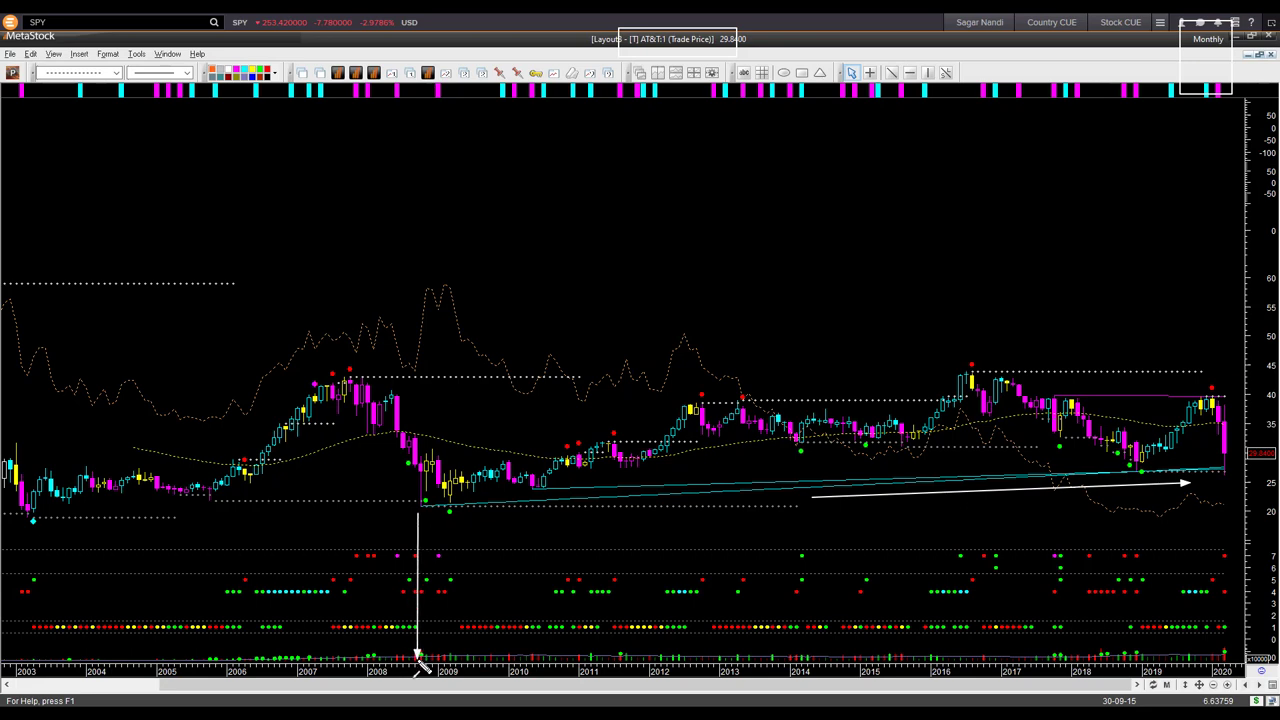